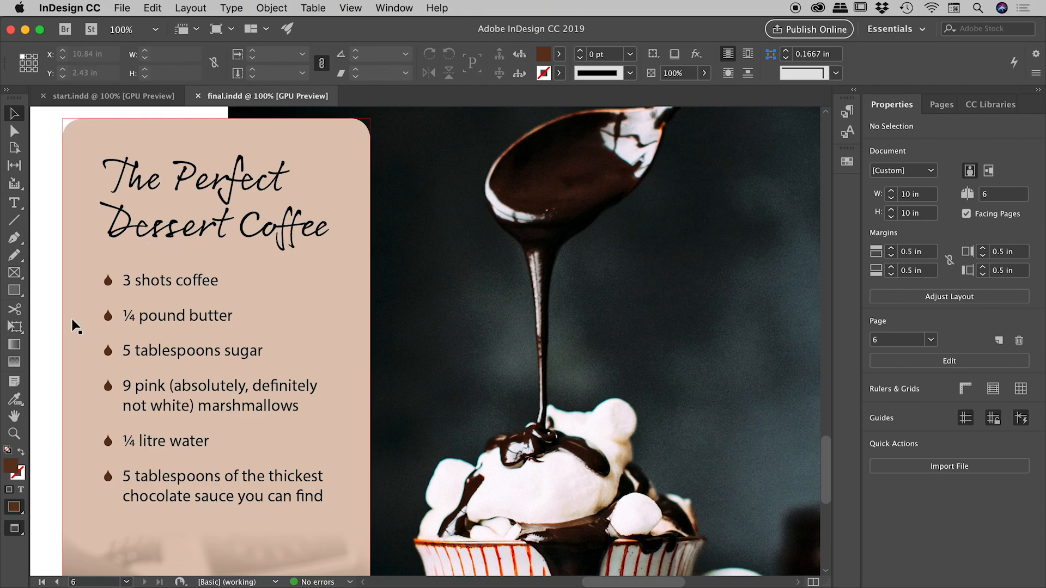
- Select all the ingredient lines below the recipe heading in start.indd and format them as a bulleted list
click(114, 97)
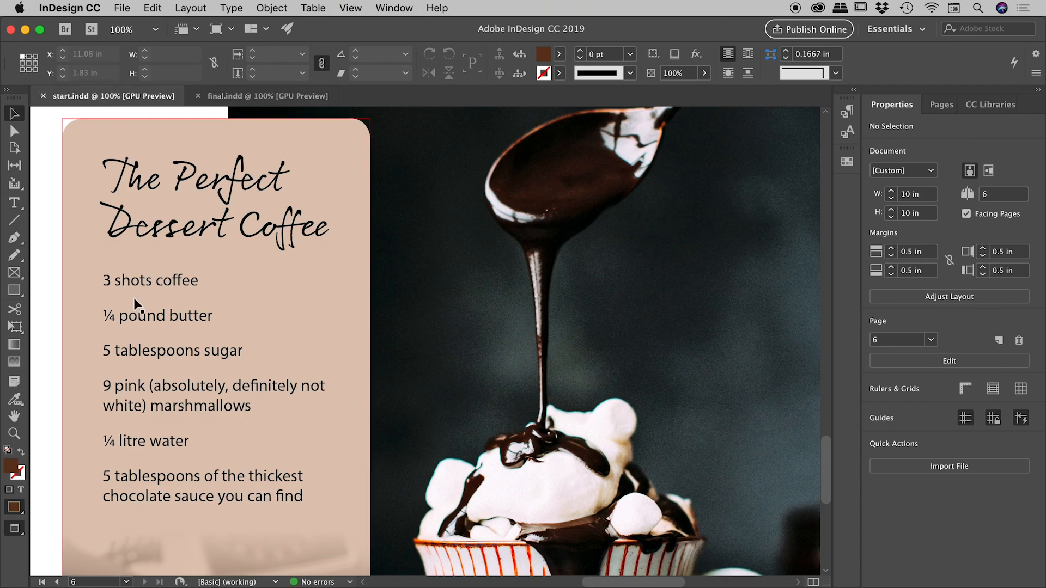
double_click(140, 467)
drag(305, 496, 102, 283)
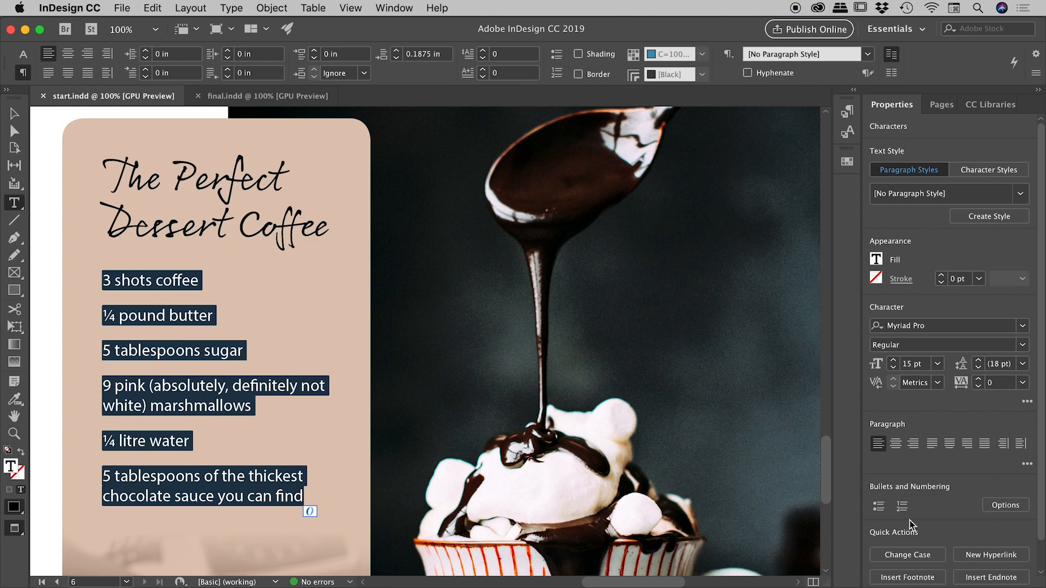
click(877, 508)
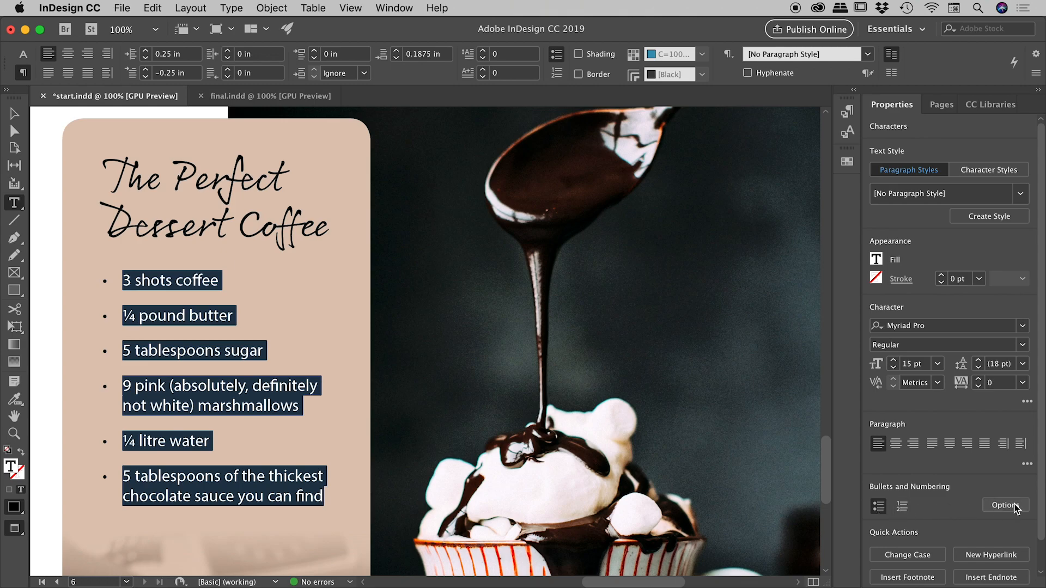
- Remove the bullets from the selected ingredient lines and apply them again using the paragraph formatting controls
click(879, 507)
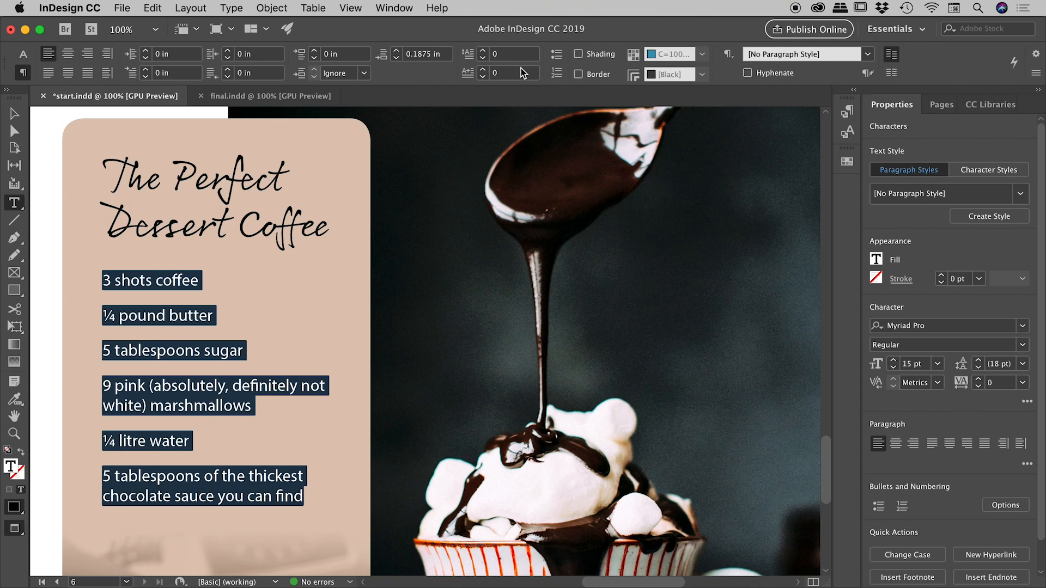
click(22, 57)
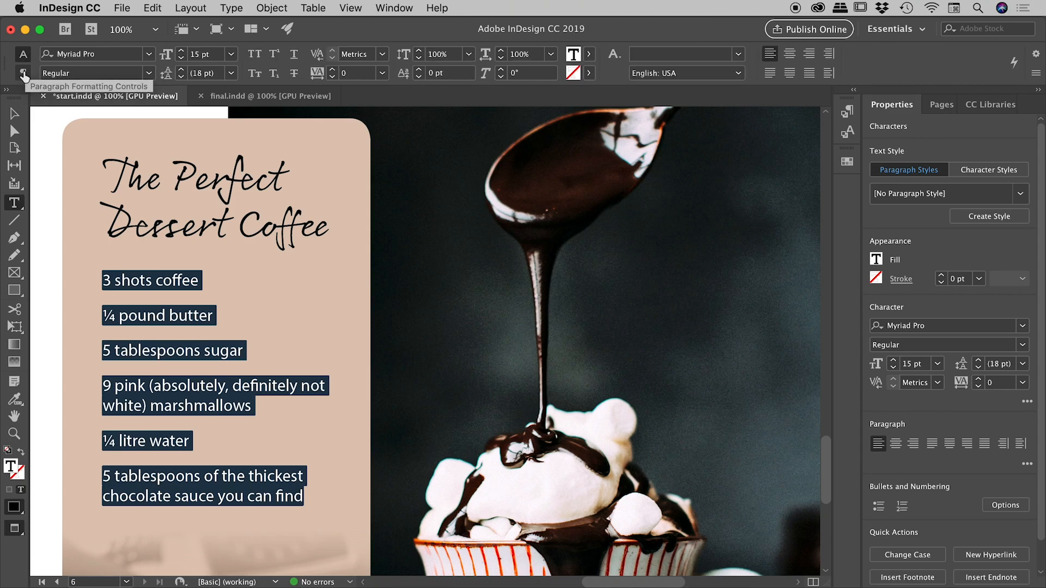
click(23, 74)
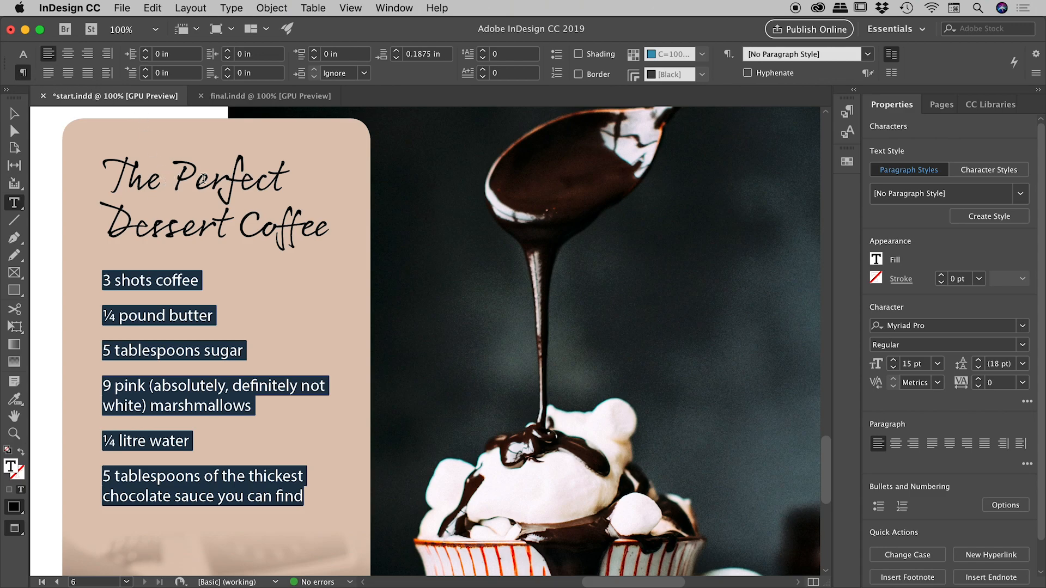
click(557, 57)
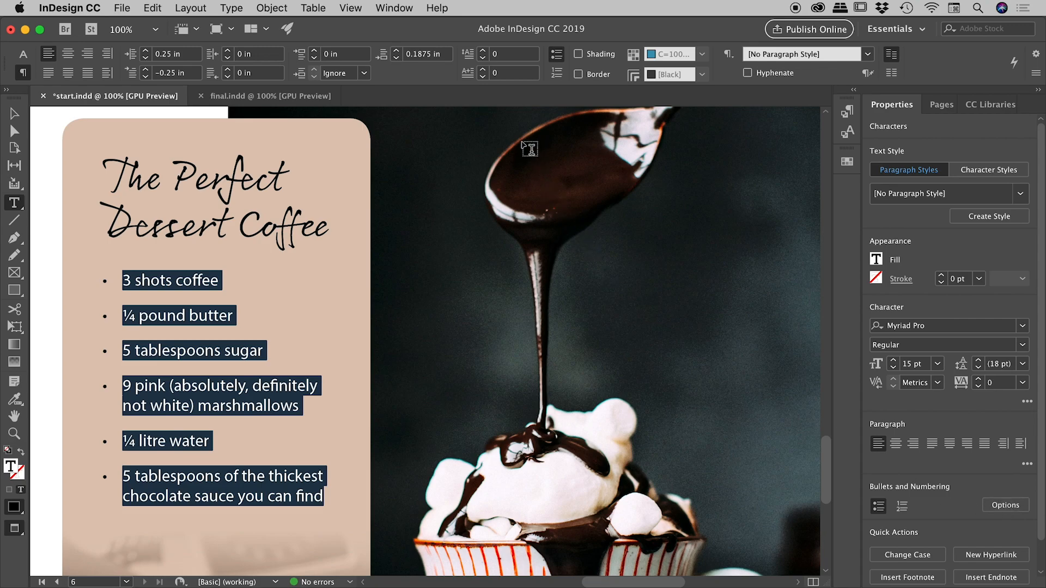
- Open the Bullets and Numbering options for the ingredient list and try the asterisk and the lozenge as bullet characters
alt+click(556, 54)
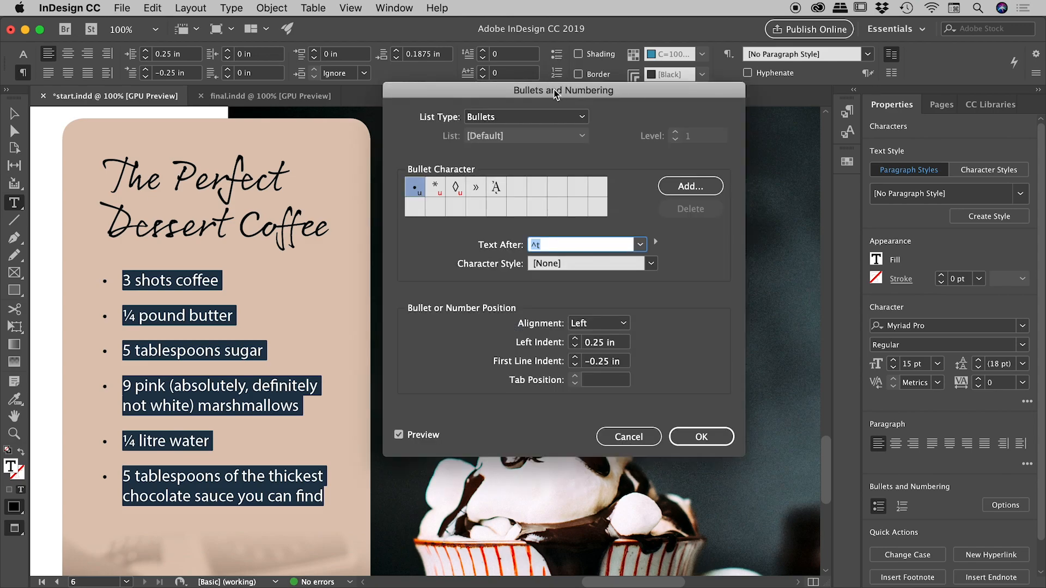
drag(555, 93, 554, 103)
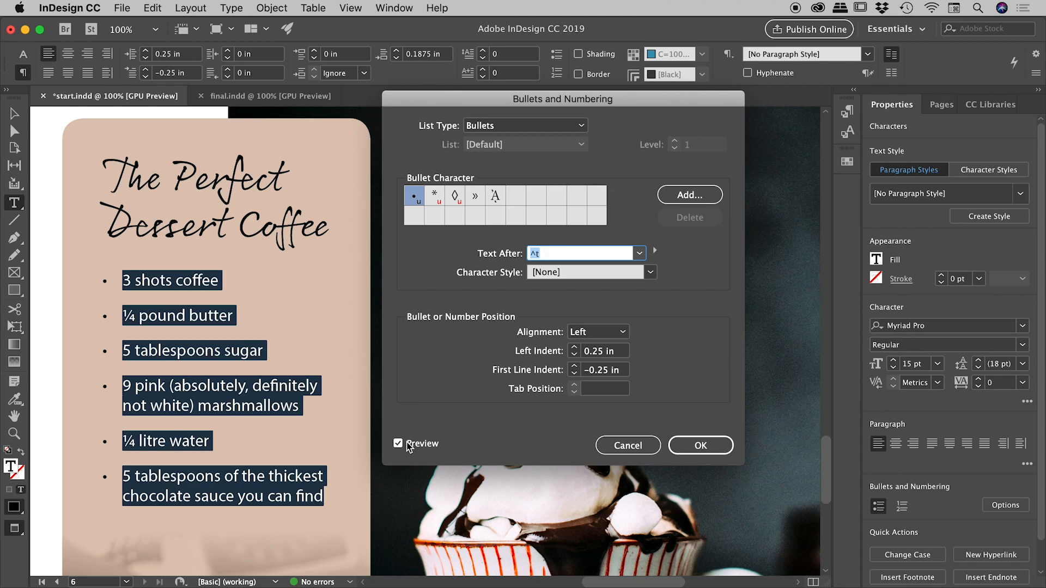
click(430, 195)
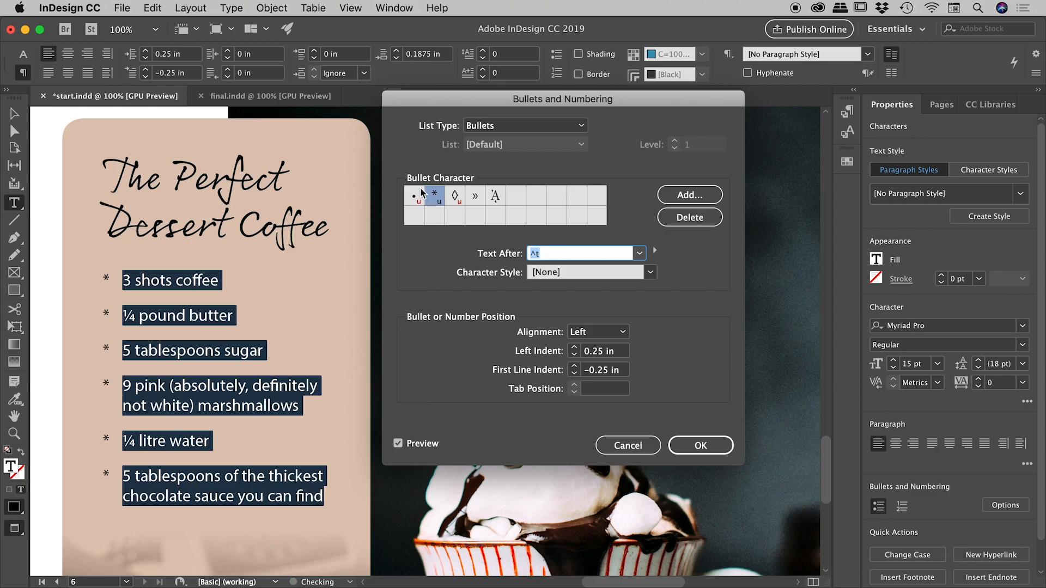
click(455, 198)
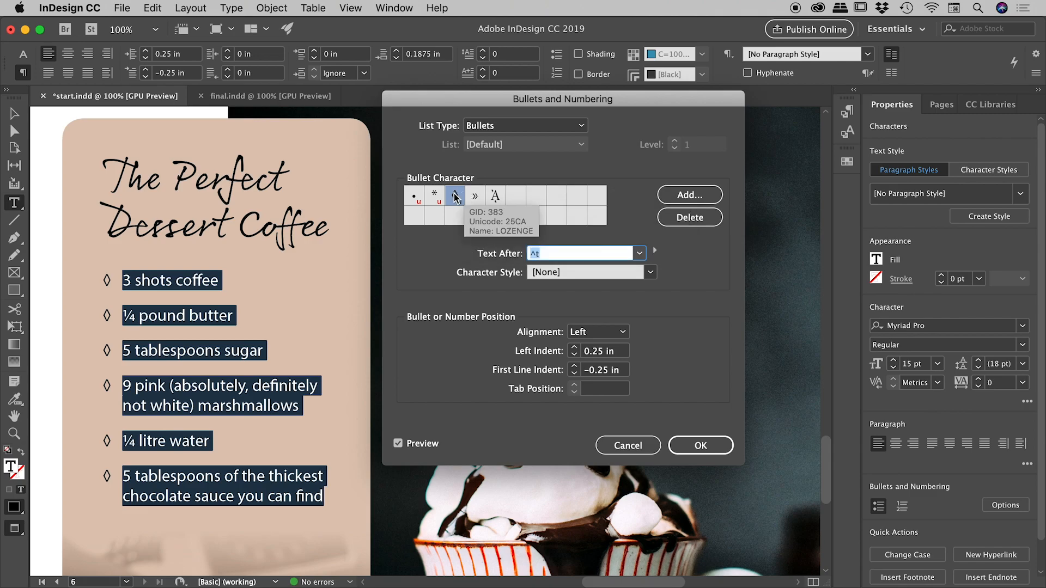
- Start adding a new bullet character and set the glyph font family to Wingdings
click(687, 196)
drag(567, 313, 569, 143)
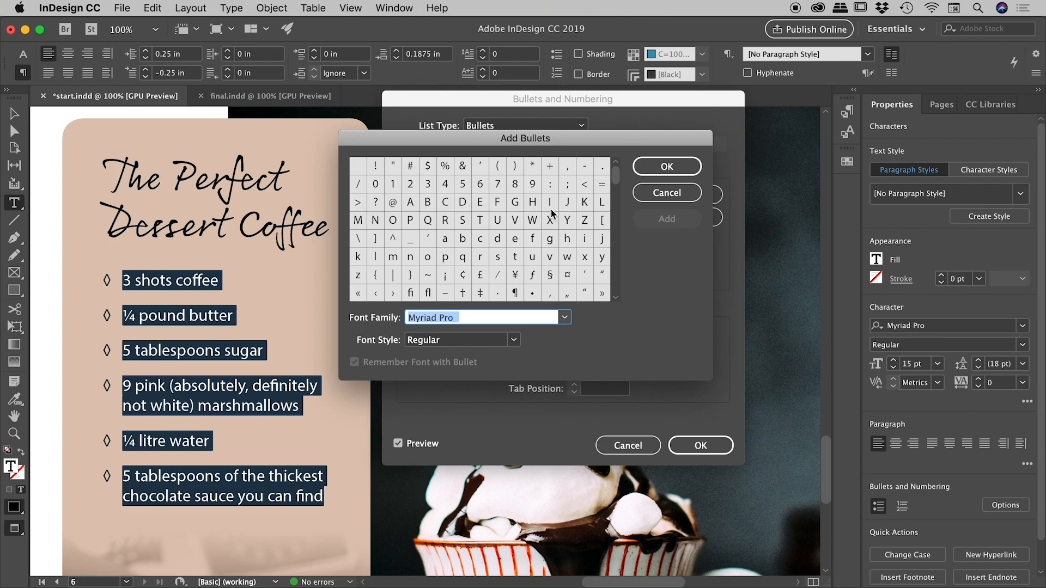
mouse_move(617, 175)
mouse_down()
mouse_move(624, 289)
mouse_move(619, 171)
mouse_up()
click(460, 318)
drag(474, 320, 380, 322)
text(Wingdings)
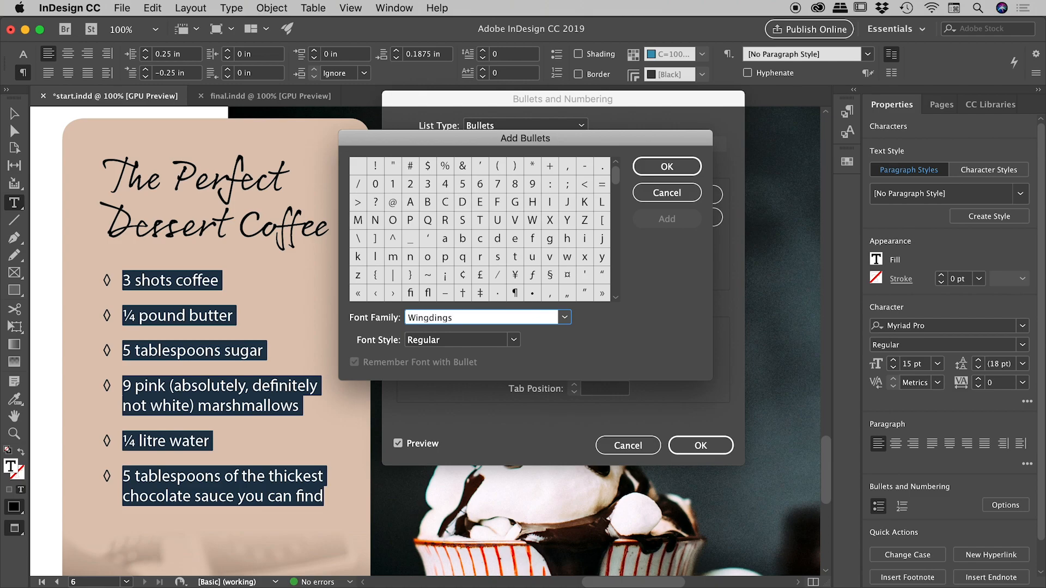
key(Tab)
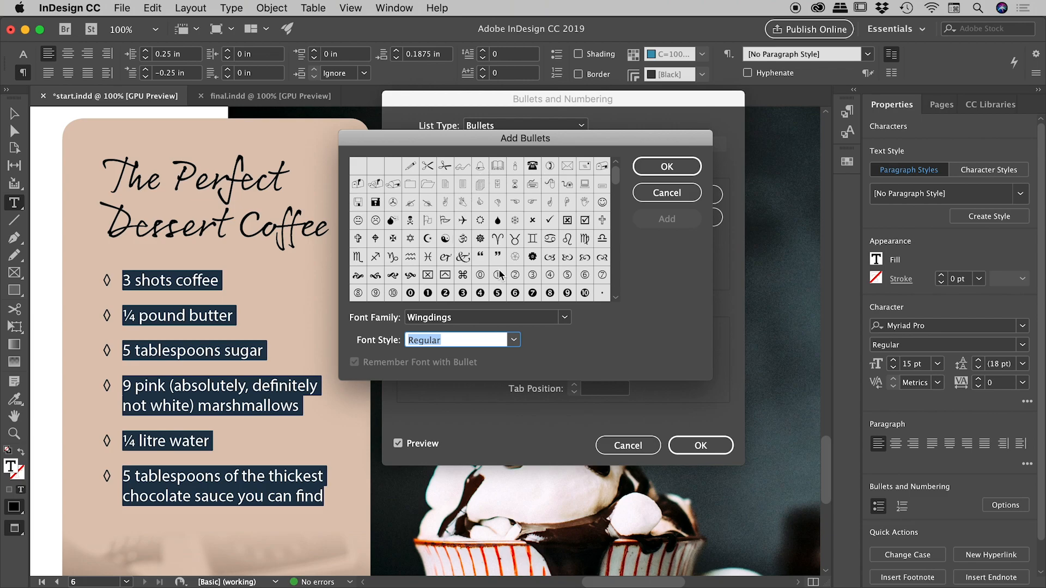
- Add the black drop glyph to the bullet characters and apply it as the ingredient list's bullet
click(499, 220)
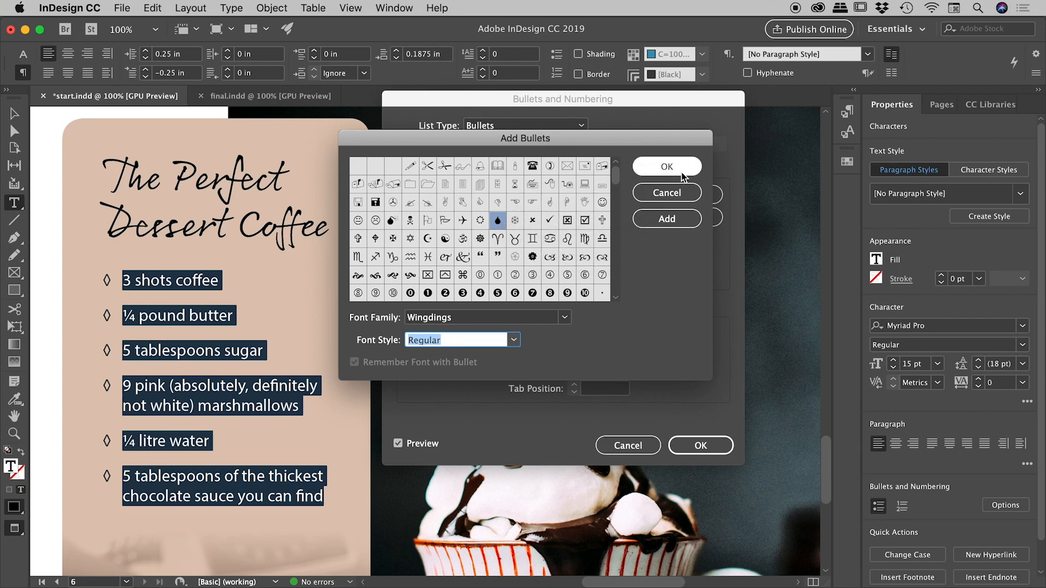
click(673, 217)
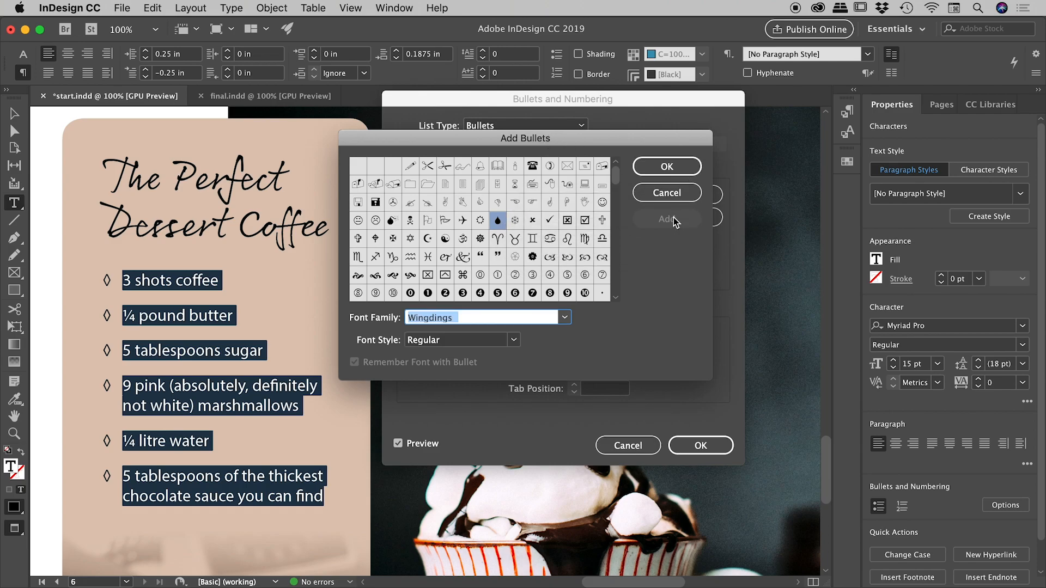
click(665, 167)
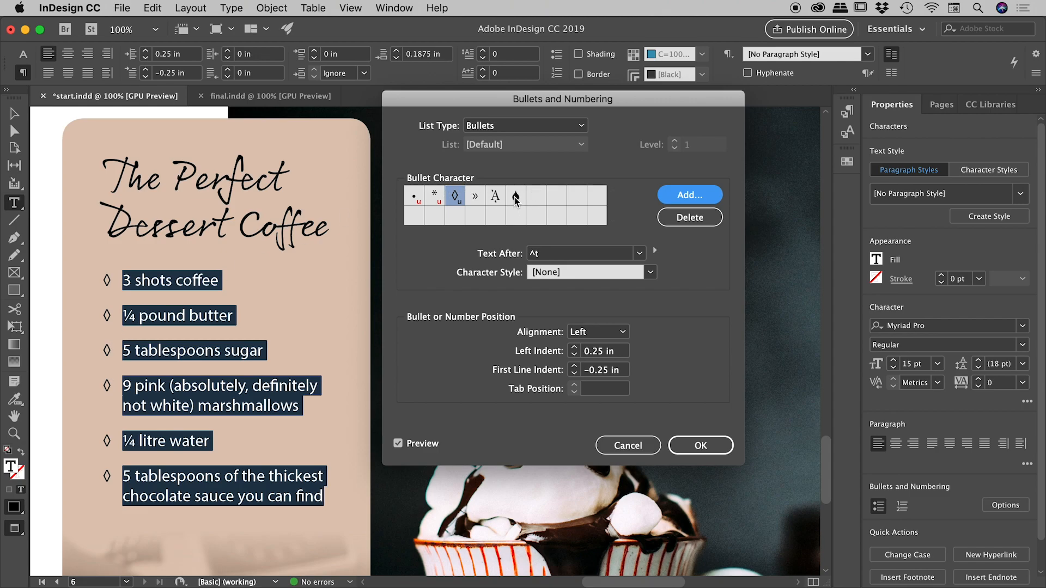
click(516, 196)
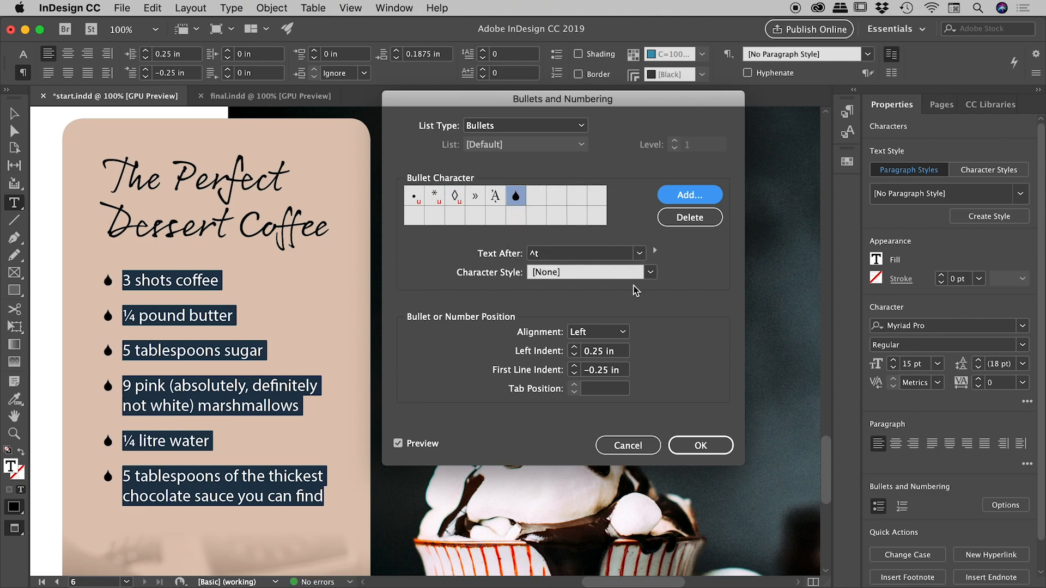
click(700, 446)
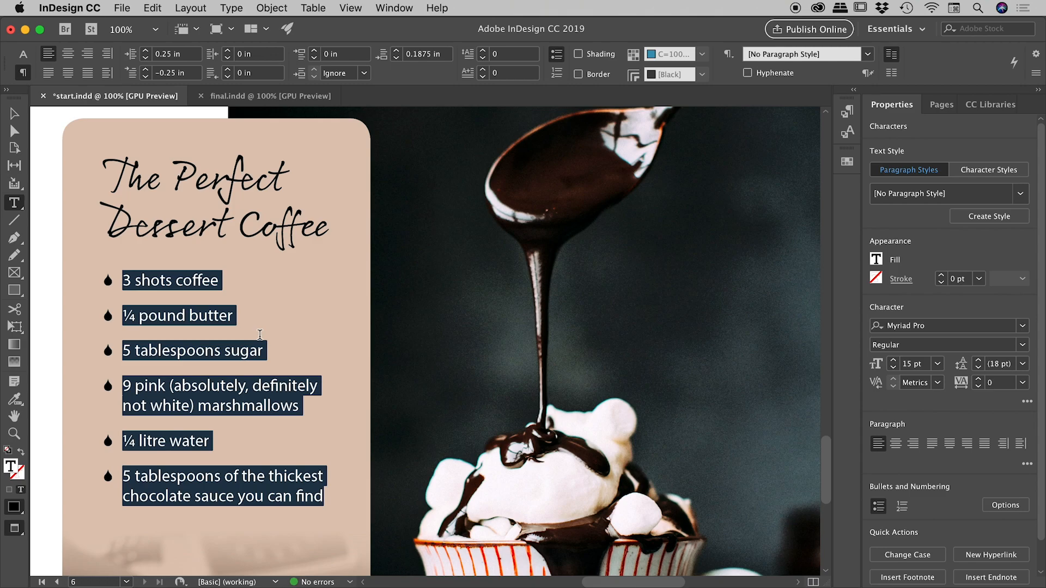
- Set both the first line indent and the left indent of the bulleted list to 0 in
alt+click(555, 57)
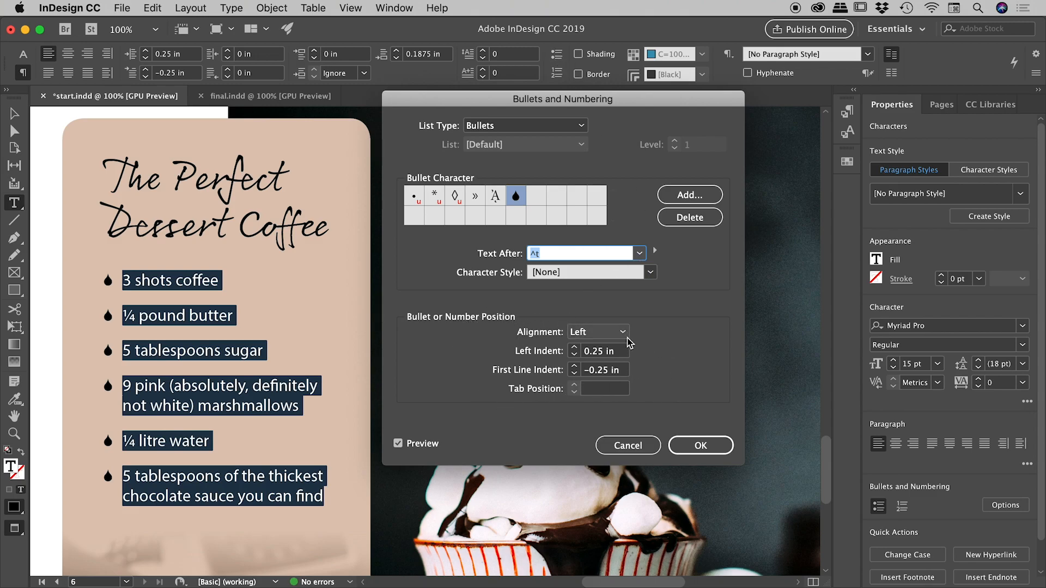
click(625, 371)
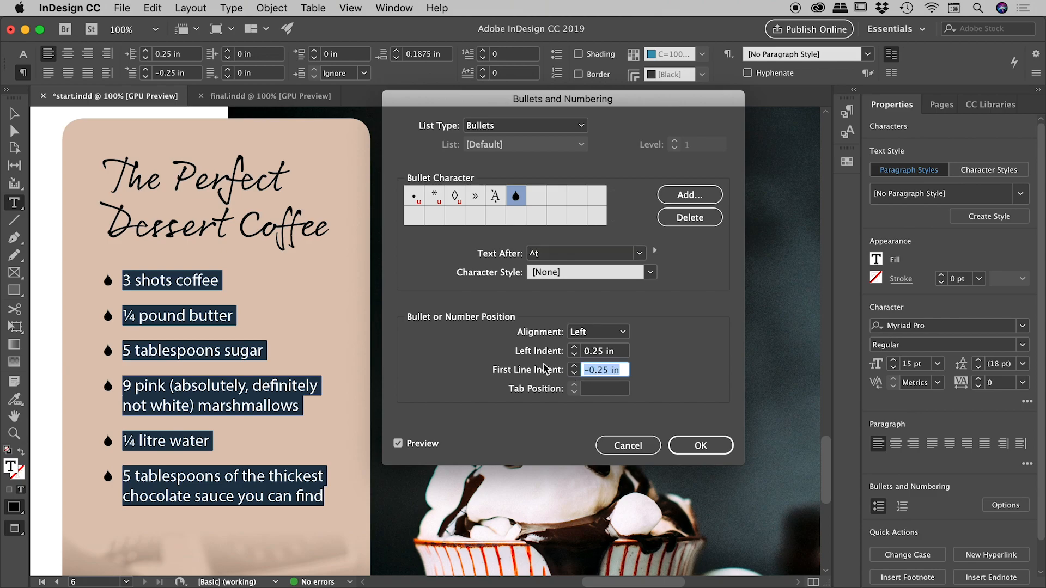
text(0)
key(Tab)
key(shift+Tab)
key(shift+Tab)
text(0)
key(Tab)
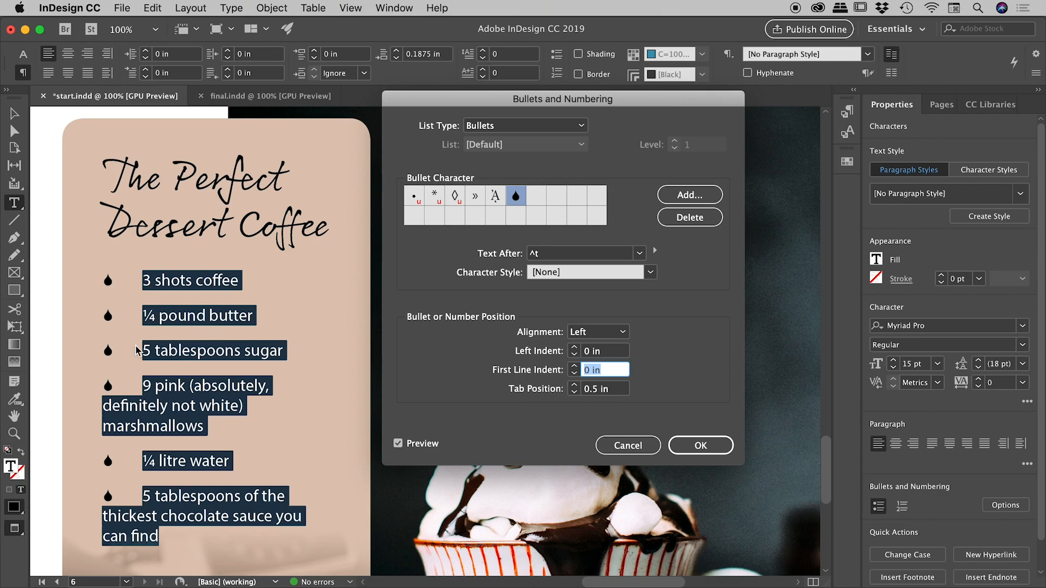
click(726, 444)
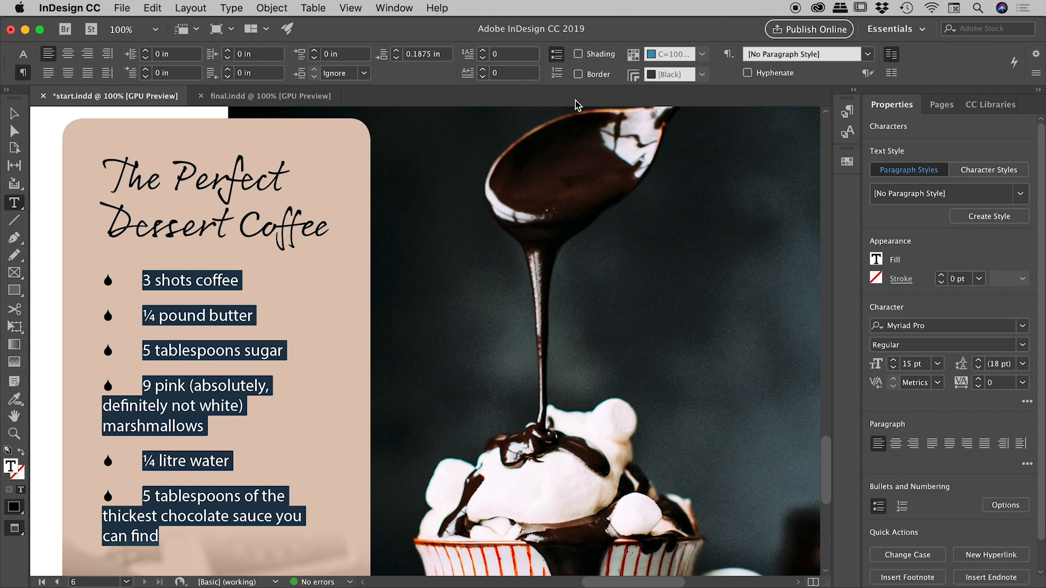
- Reopen the Bullets and Numbering options and raise the list's left indent to 0.25 in
alt+click(555, 58)
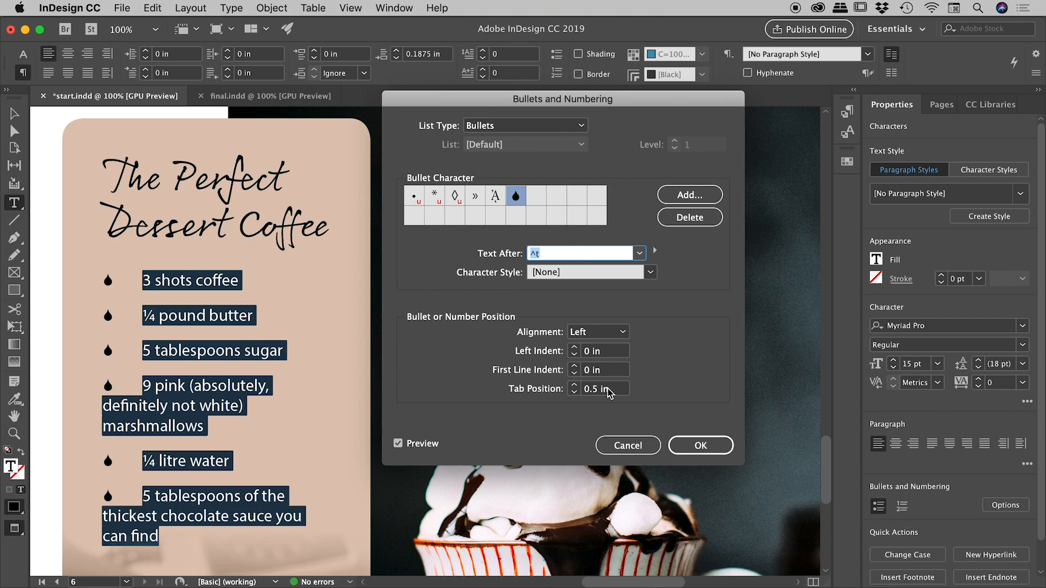
click(613, 357)
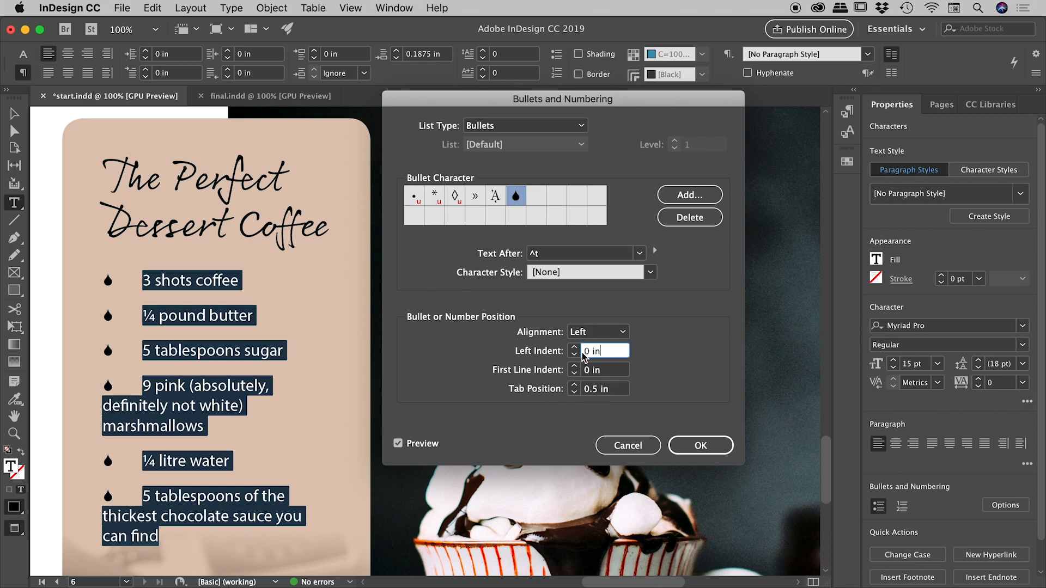
key(Up)
key(Up)
key(Up)
key(Up)
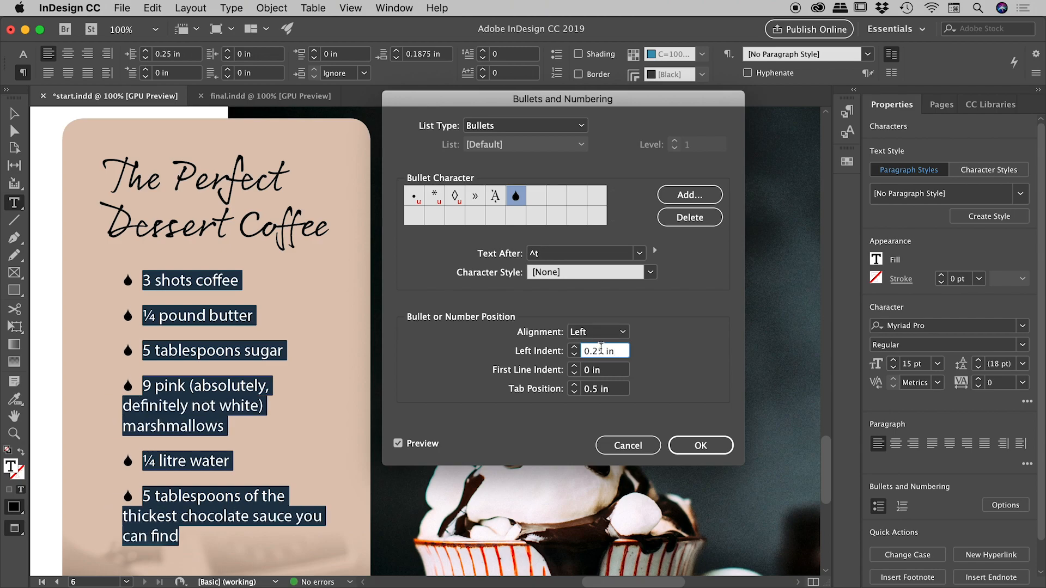
- Lower the list's first line indent to -0.25 in and apply the bullet settings
click(617, 375)
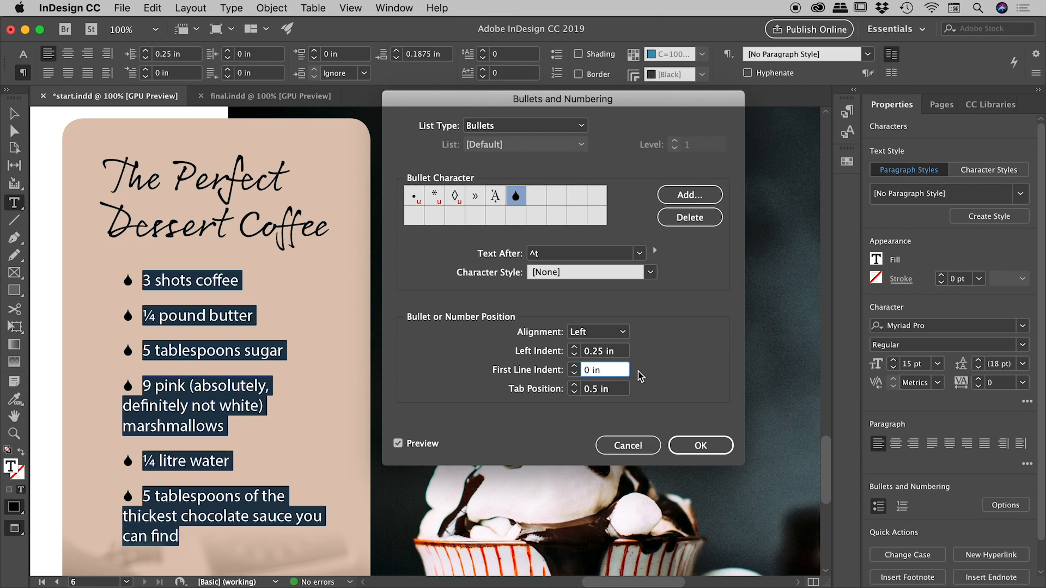
key(Down)
key(Down)
key(Down)
key(Down)
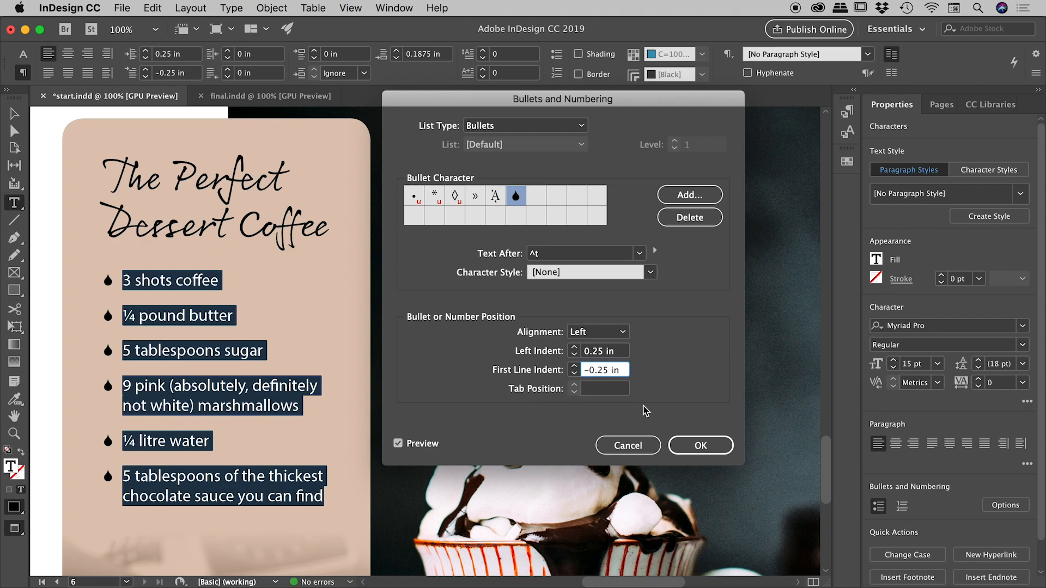
click(704, 445)
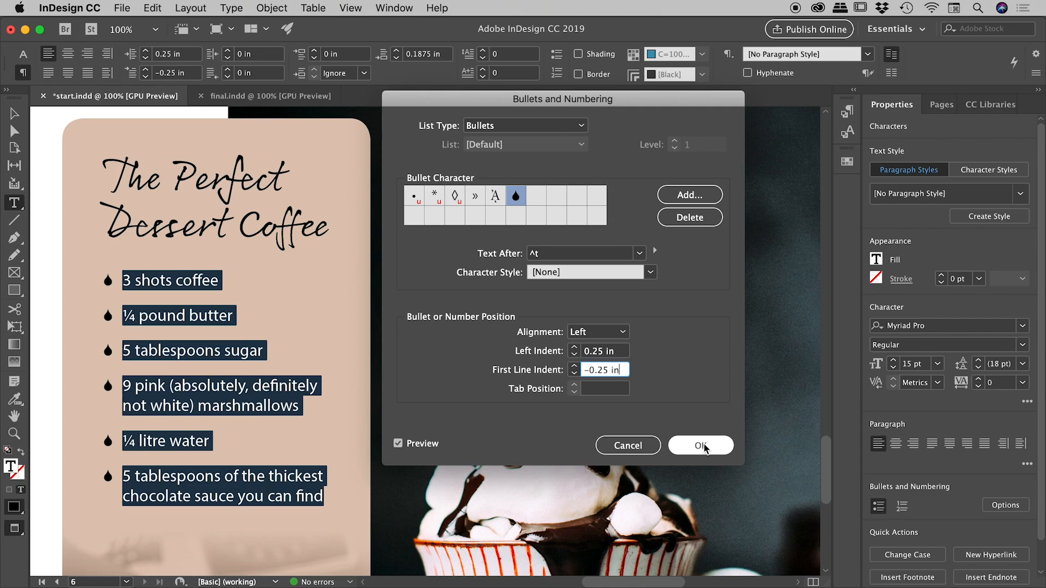
click(704, 445)
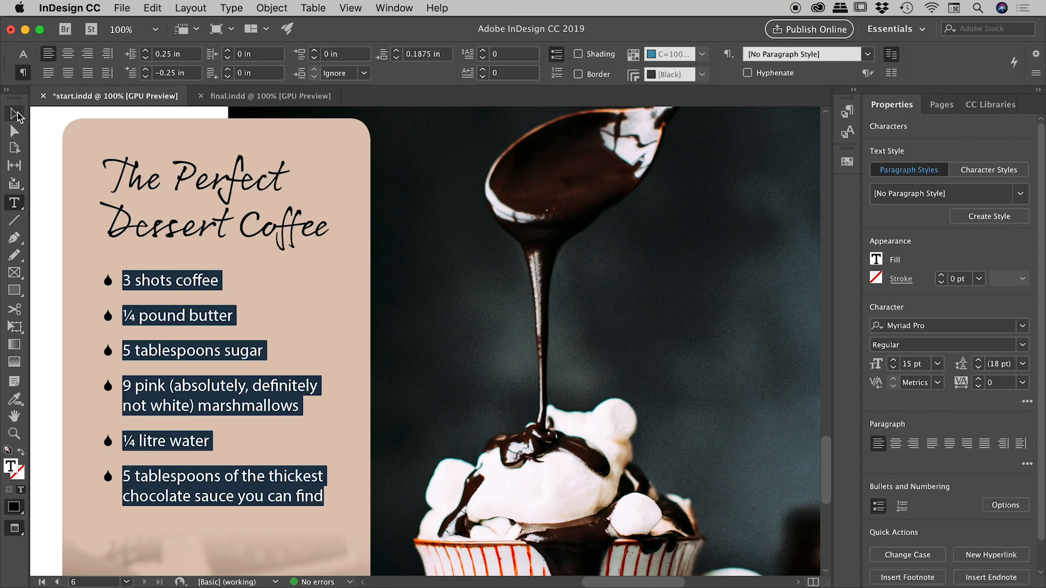
- Deselect the text and compare the bullet colour in start.indd with the finished list in final.indd
key(Escape)
scroll(40, 152, left, 1)
click(42, 154)
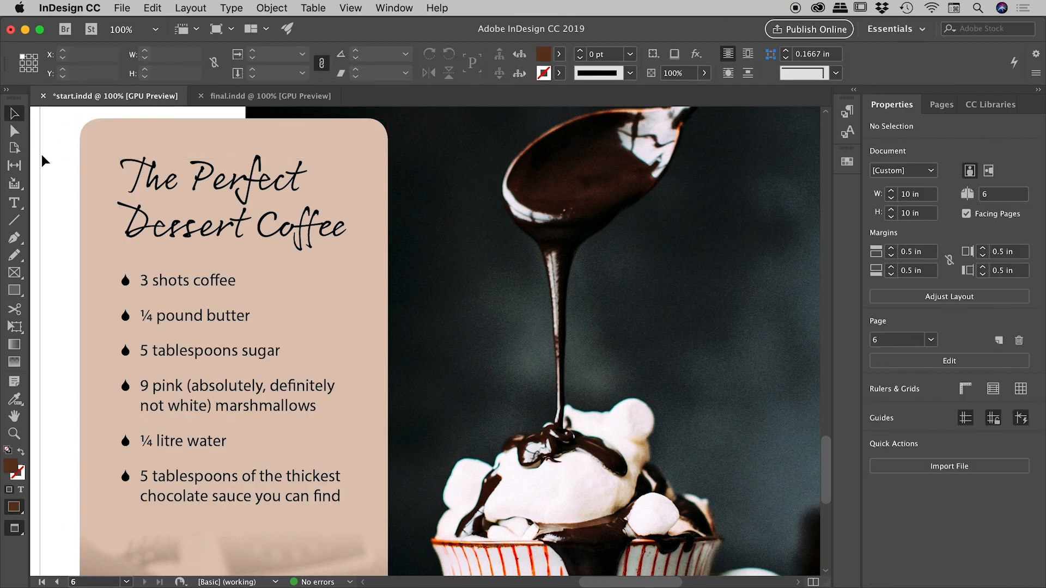
click(248, 97)
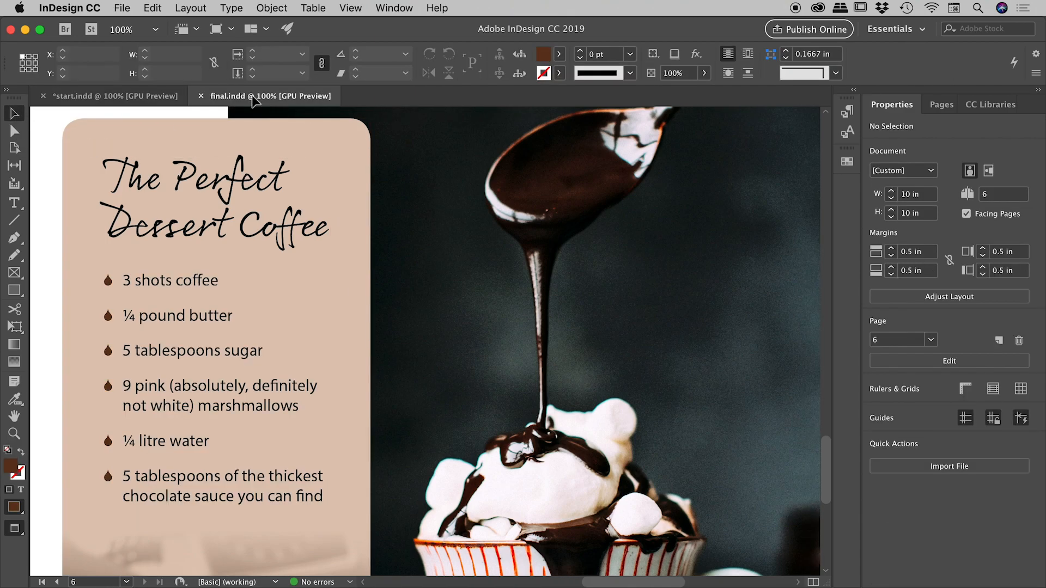
click(113, 98)
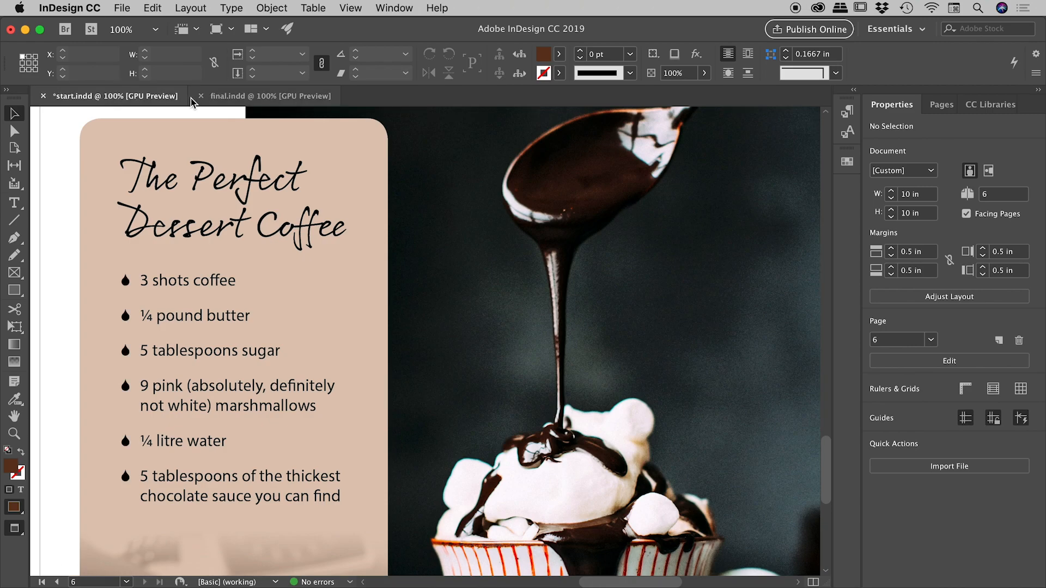
click(243, 102)
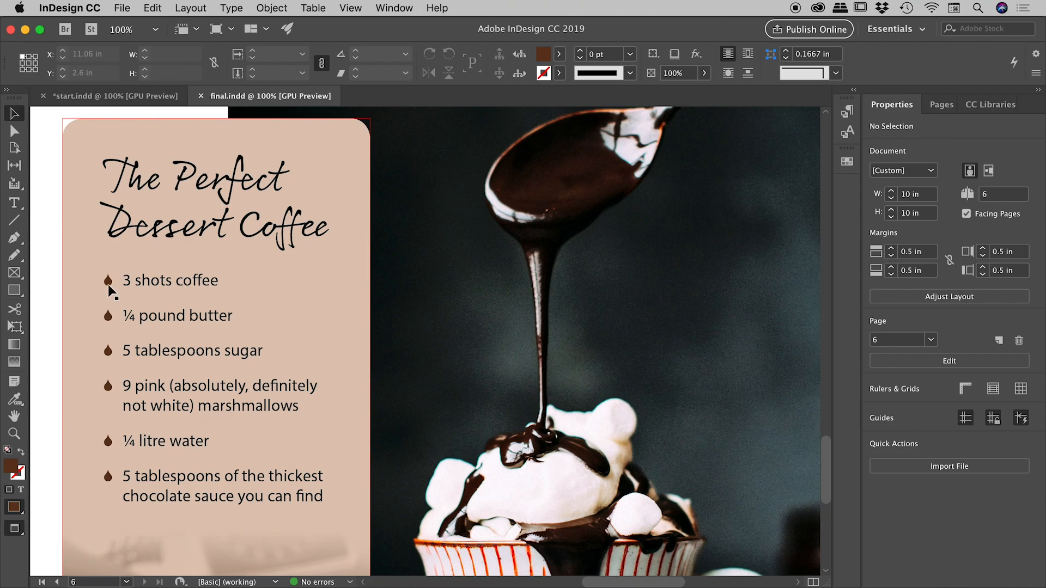
click(115, 96)
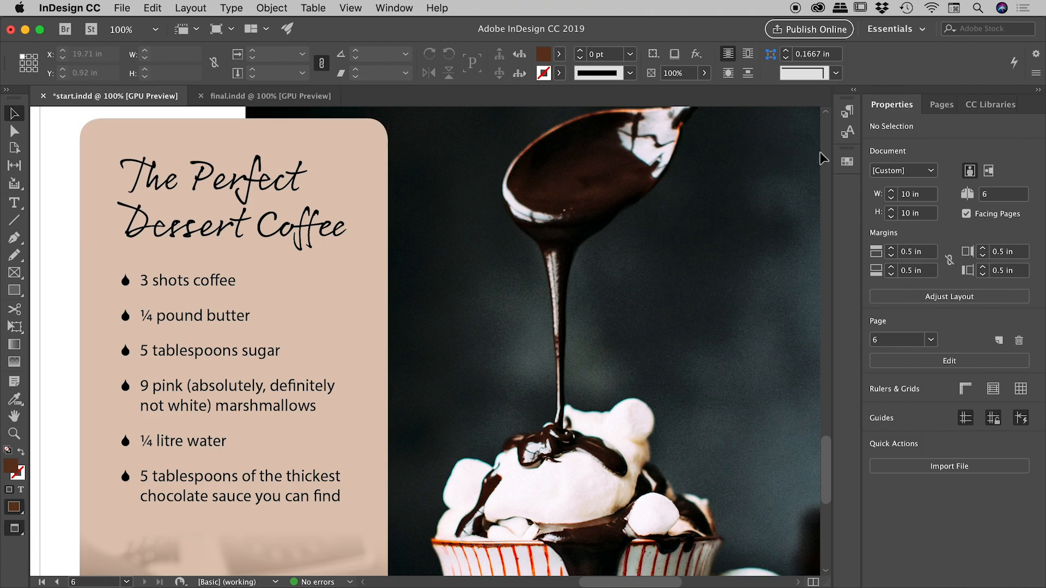
click(848, 162)
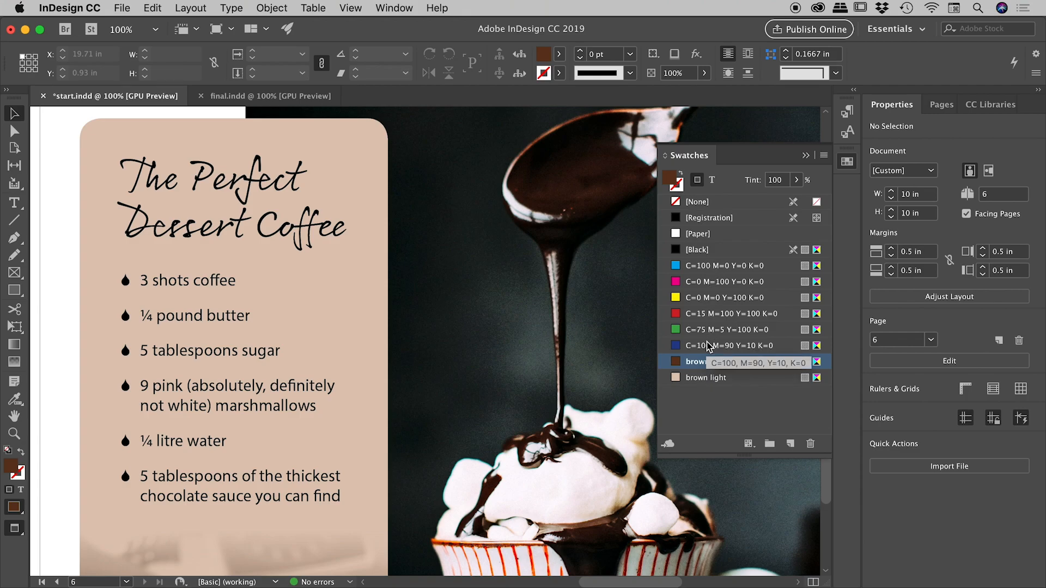
click(823, 156)
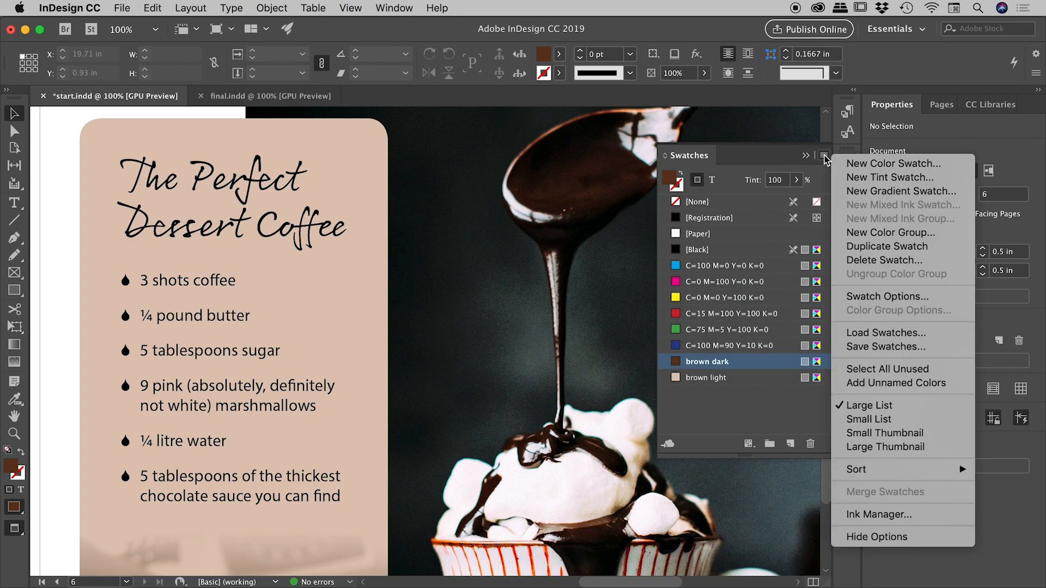
click(887, 164)
drag(381, 299, 382, 356)
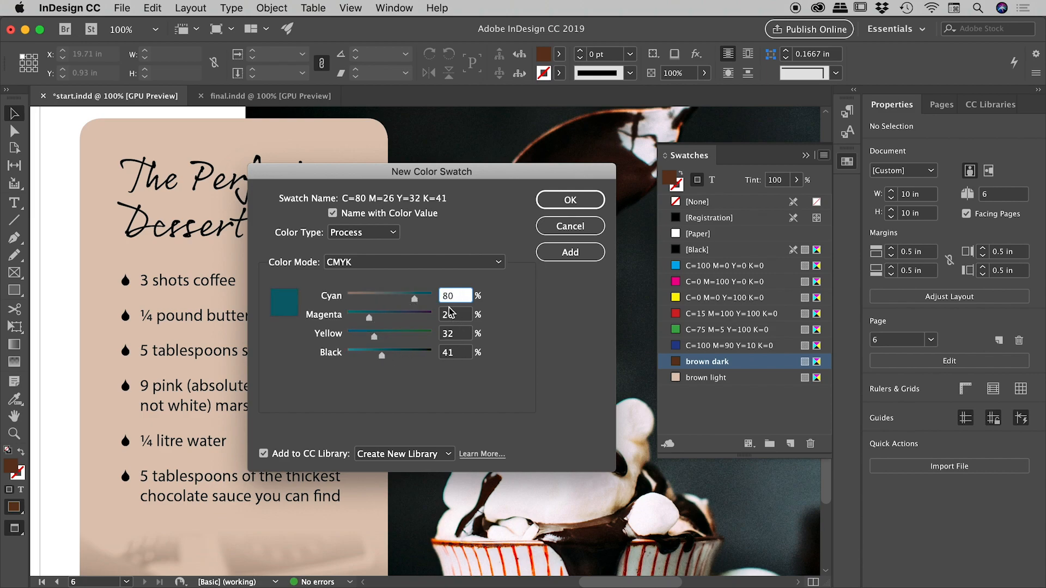
click(368, 264)
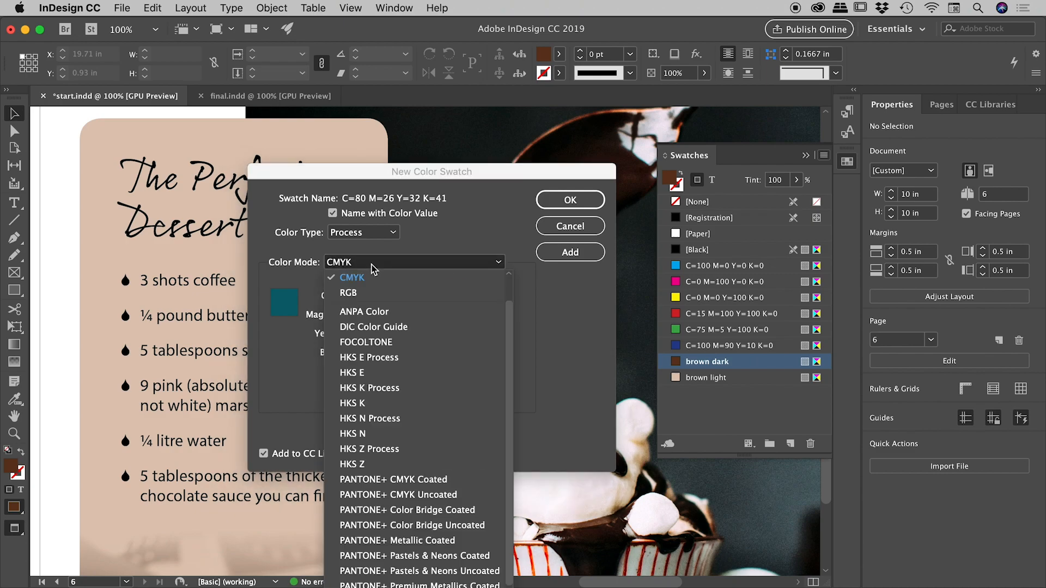
click(368, 293)
drag(369, 299, 415, 318)
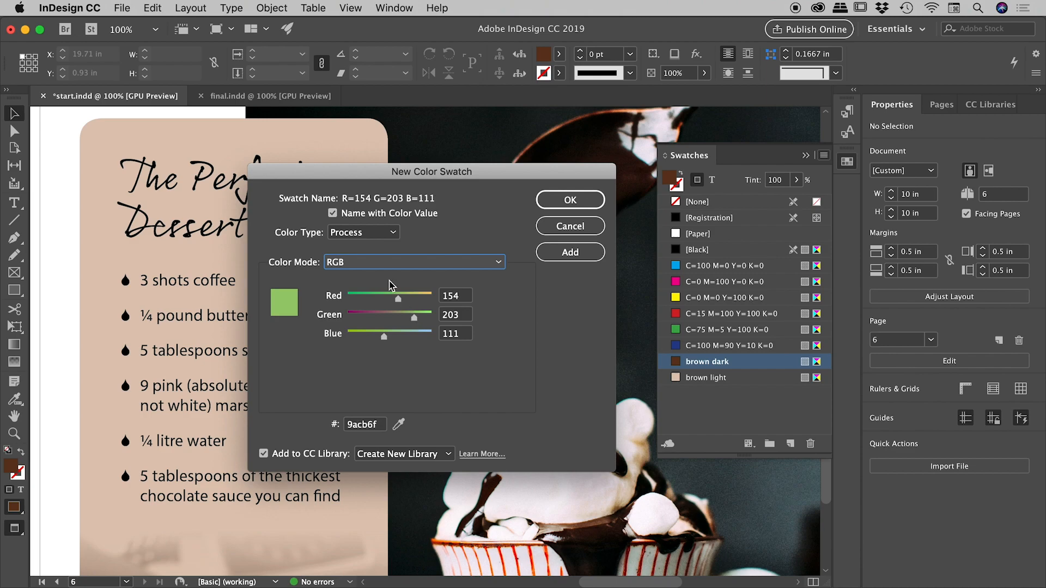
click(332, 214)
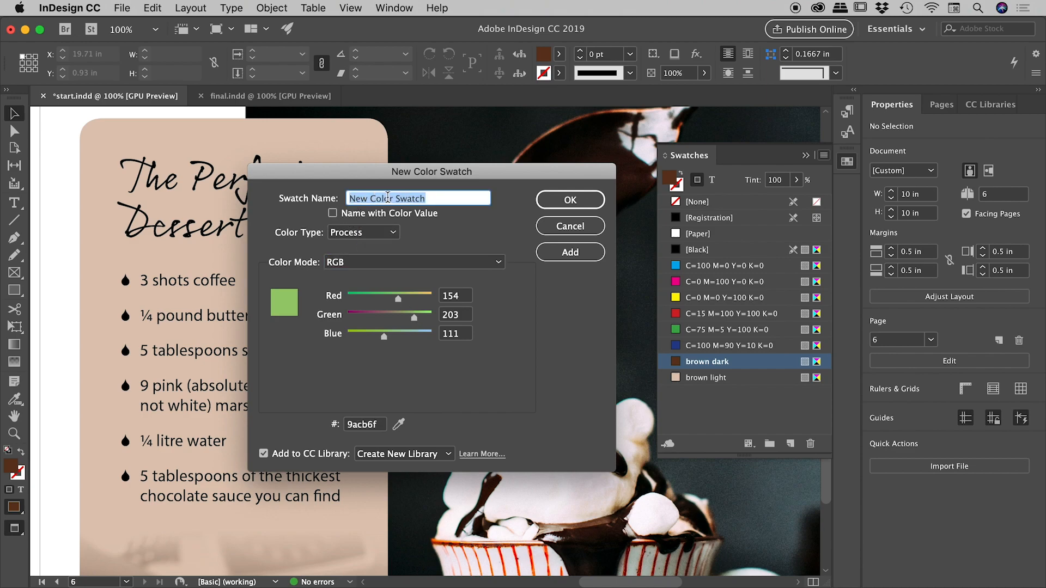
click(573, 206)
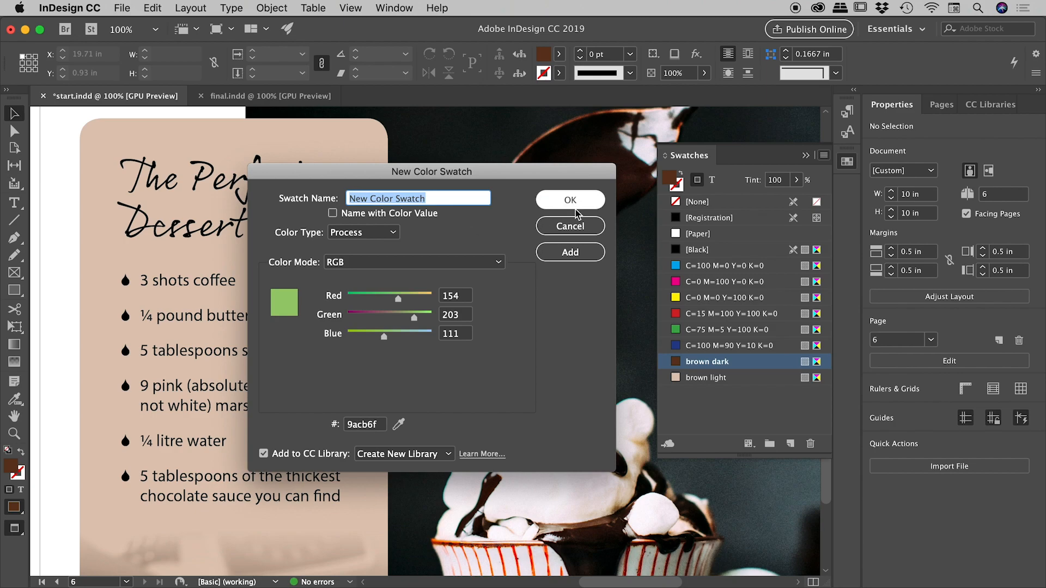
click(571, 226)
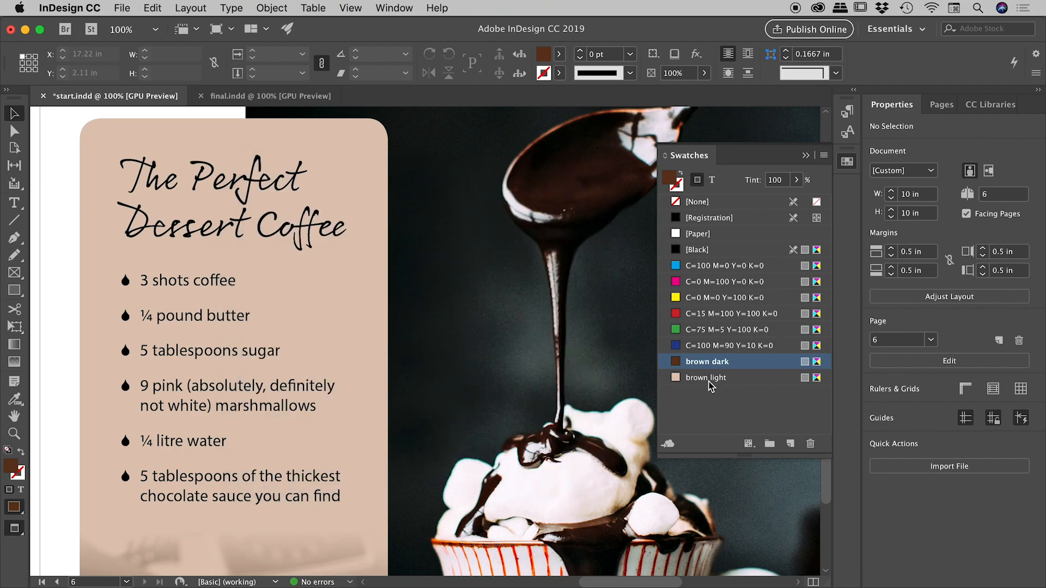
click(848, 162)
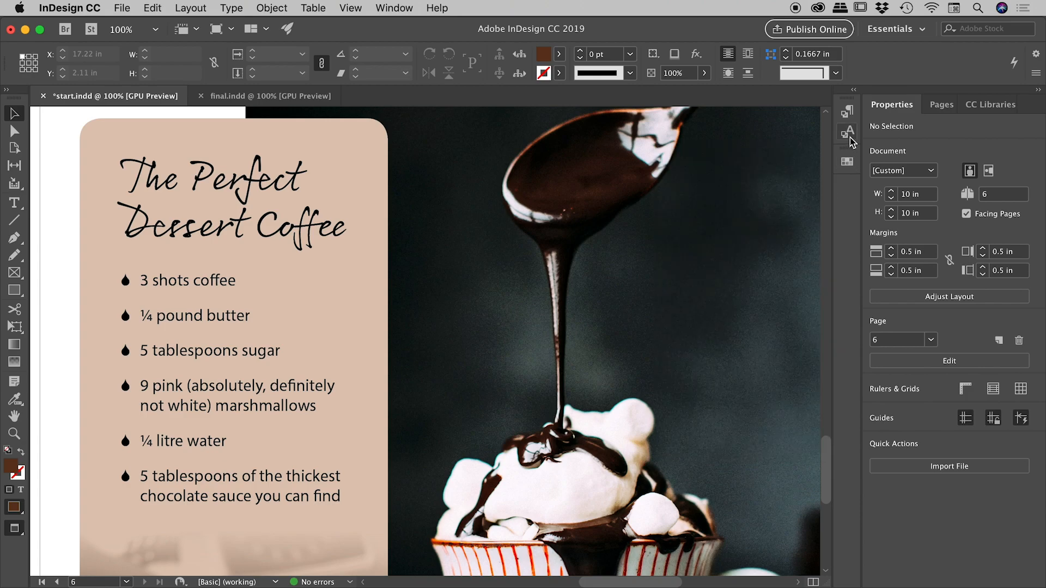
click(850, 137)
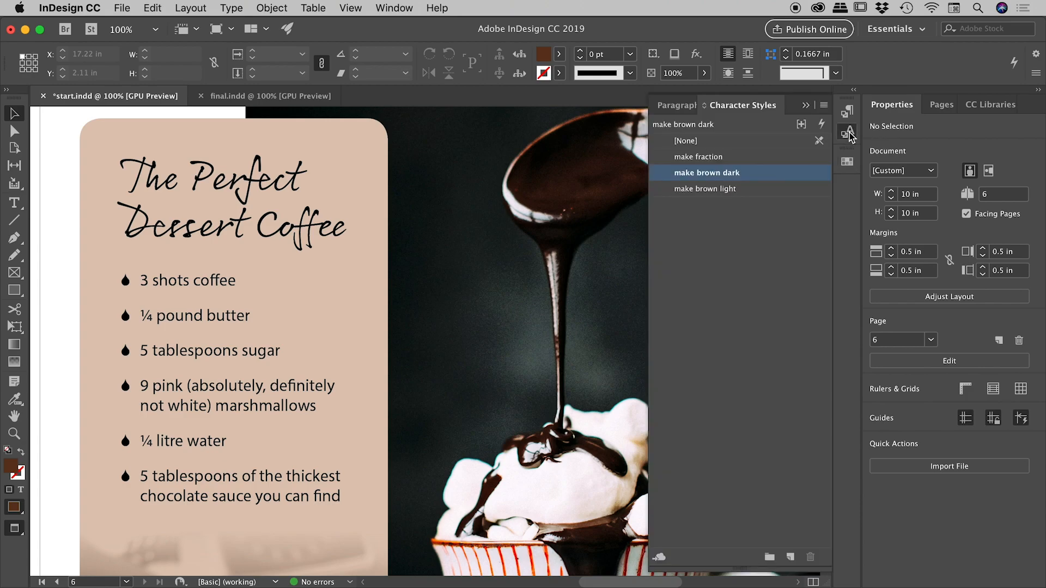
click(850, 137)
click(394, 8)
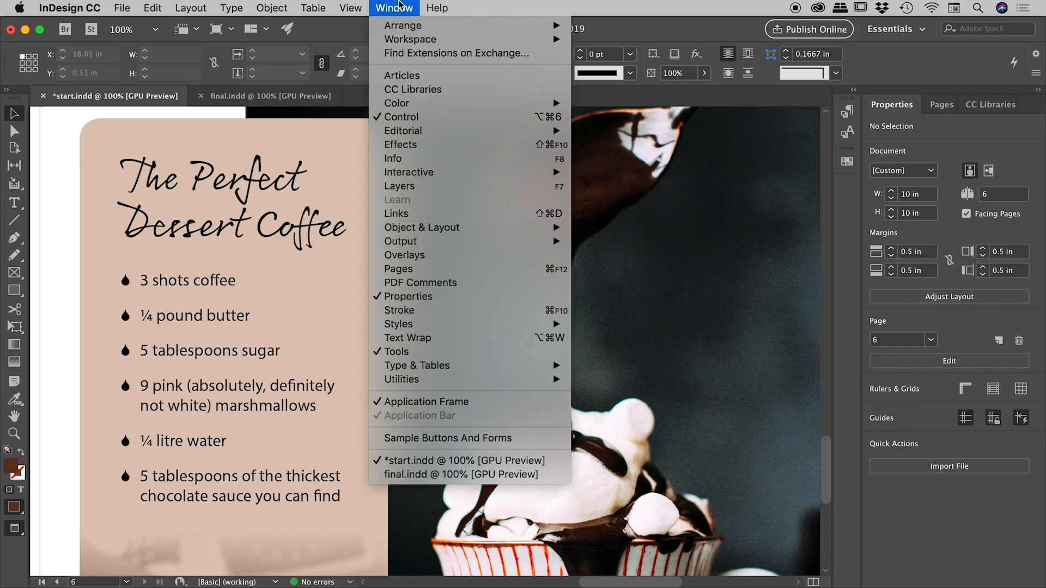
mouse_move(434, 325)
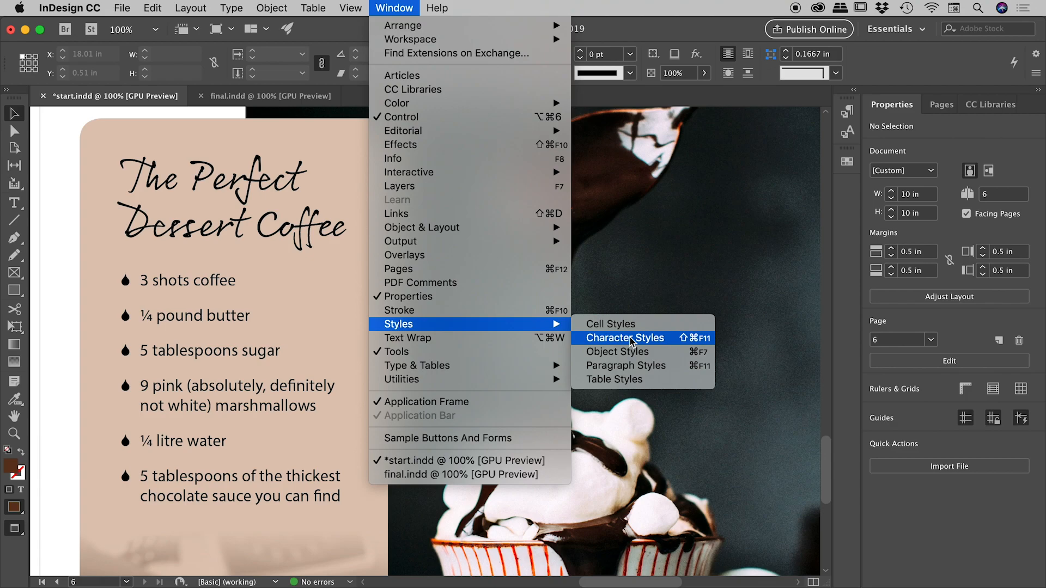
mouse_move(444, 104)
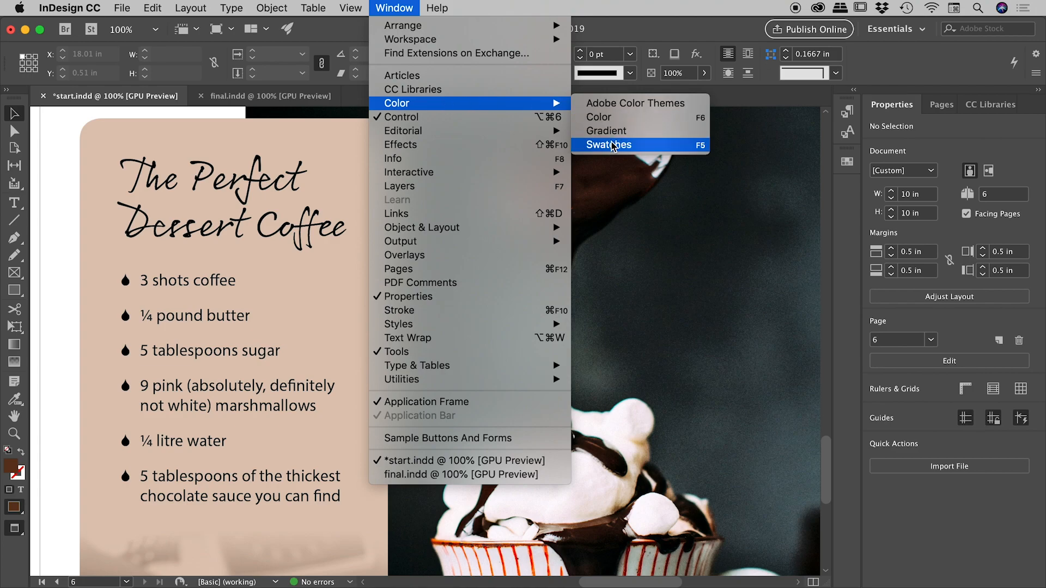
click(847, 132)
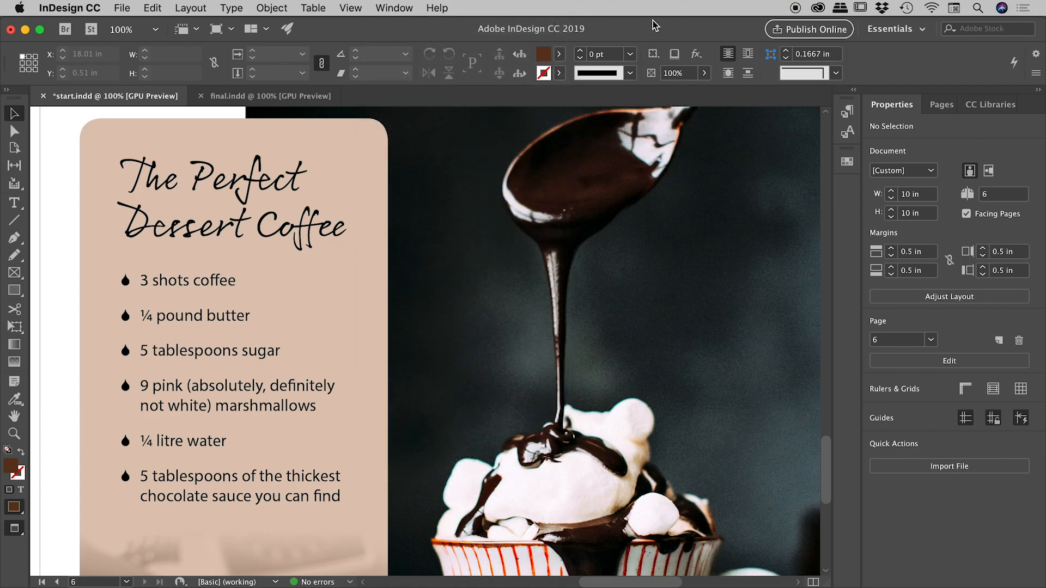
- Inspect the make brown dark character style's formats and character colour, and check the colour swatch it uses
click(849, 132)
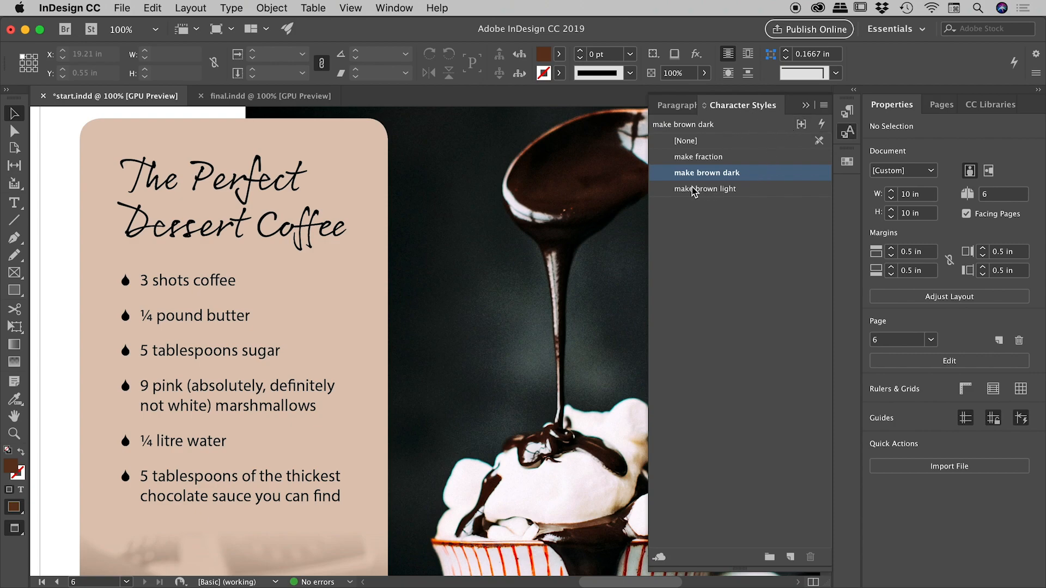
double_click(720, 173)
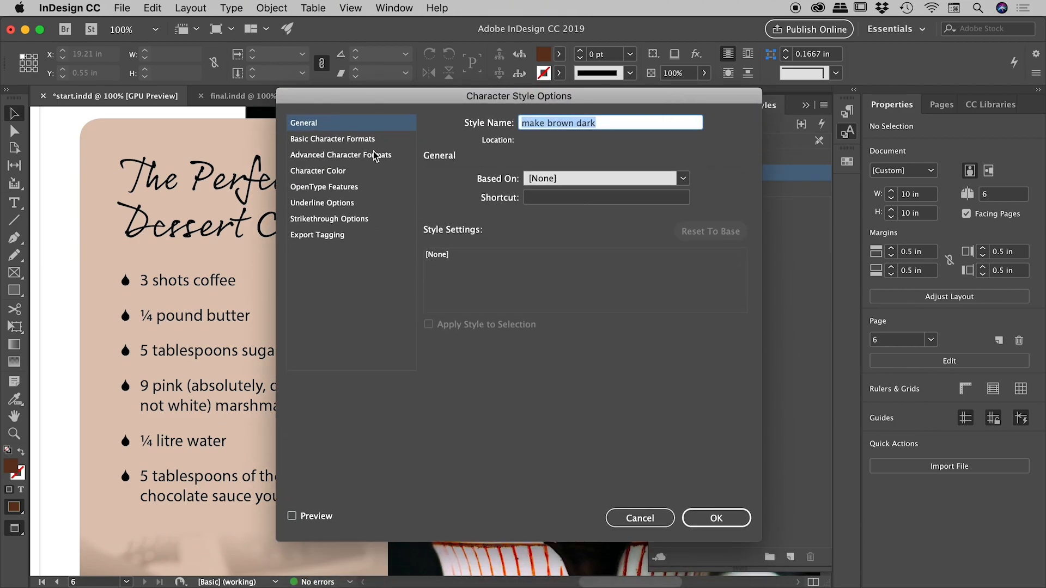
click(351, 141)
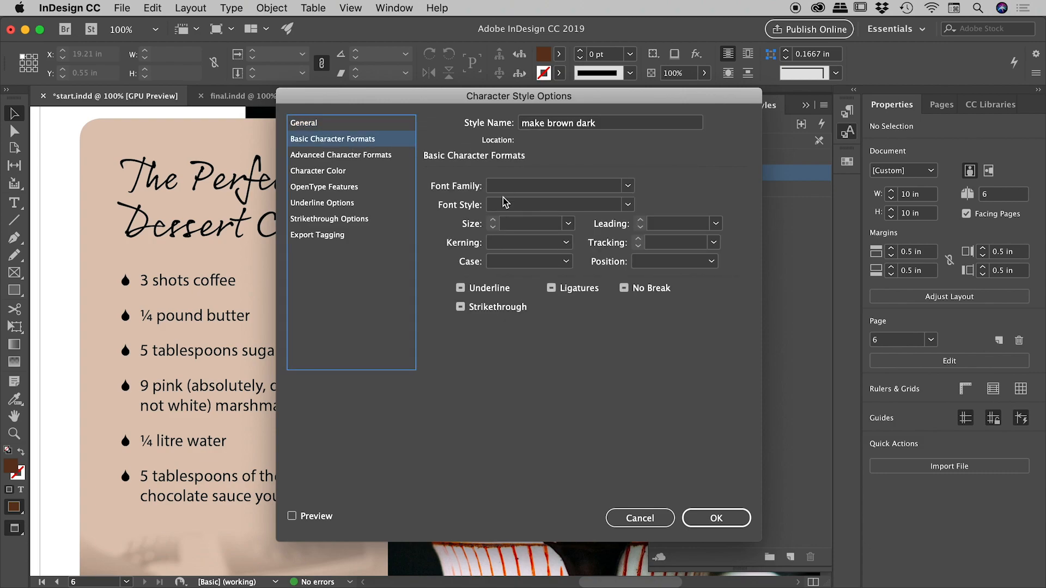
click(348, 156)
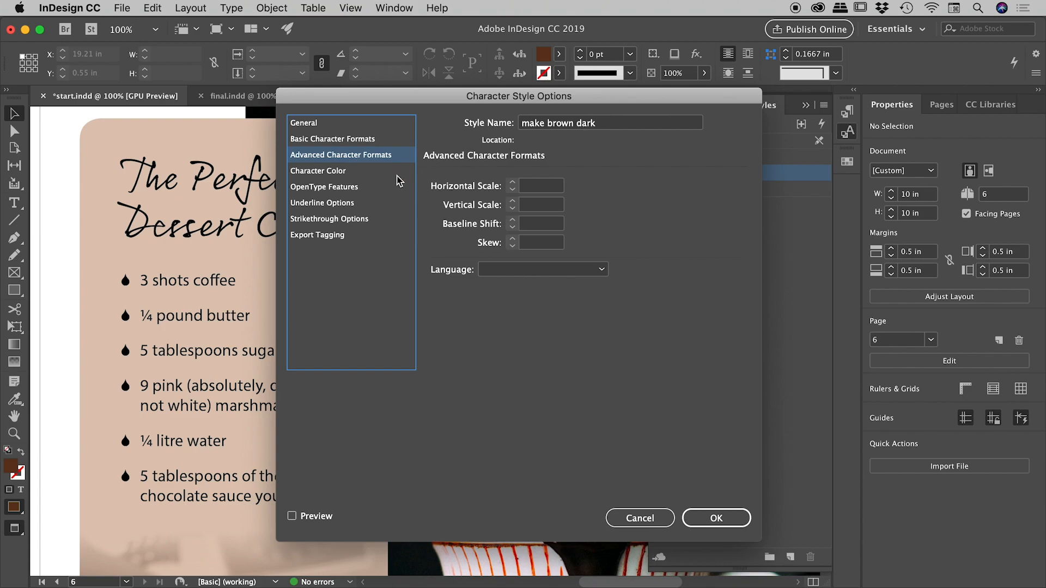
click(332, 173)
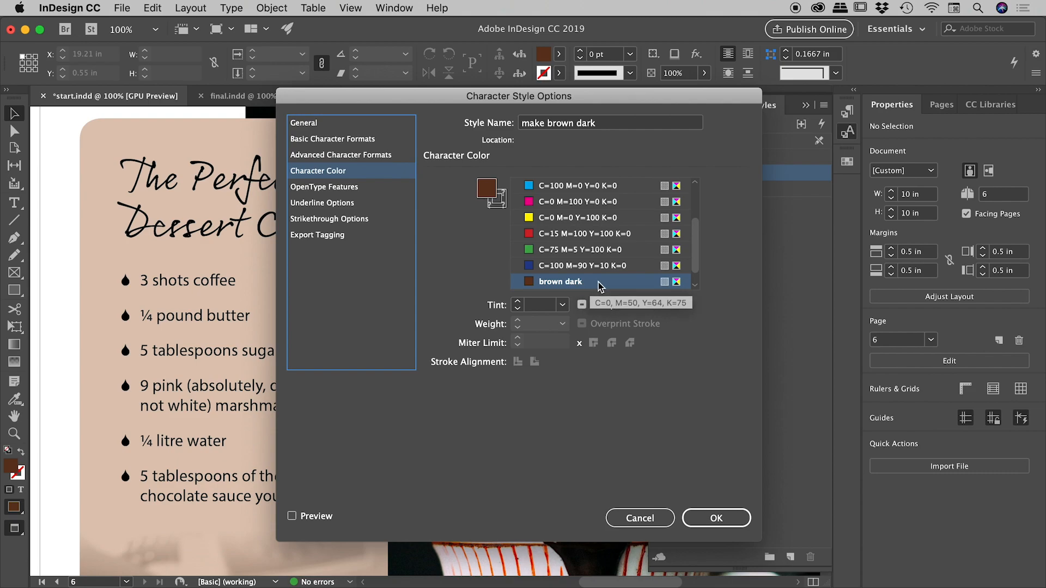
click(716, 518)
click(845, 165)
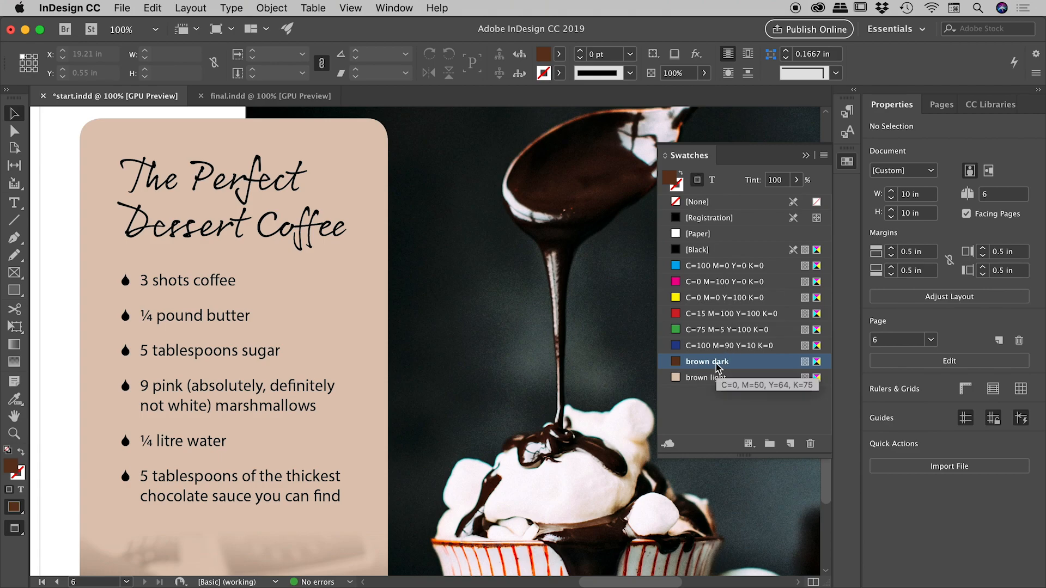
click(849, 132)
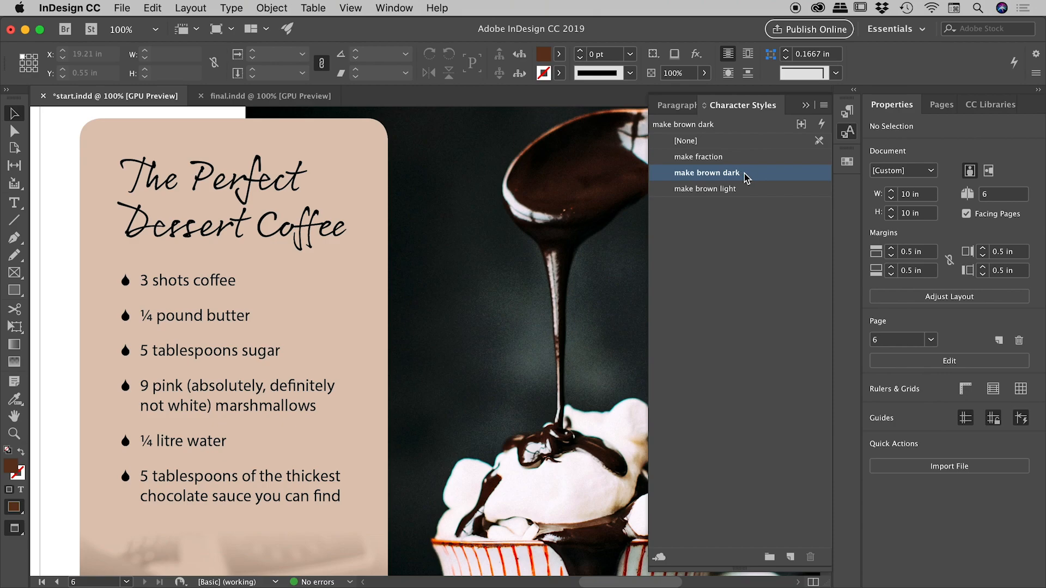
click(847, 134)
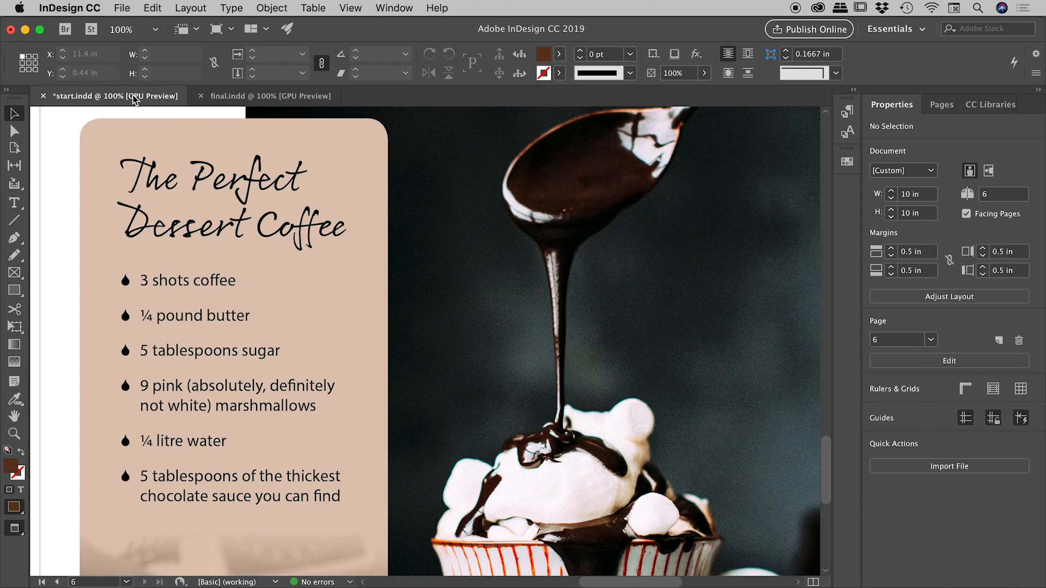
- Apply the make brown dark character style to the bullets of all the ingredient lines, then deselect the text
double_click(323, 497)
drag(349, 496, 139, 284)
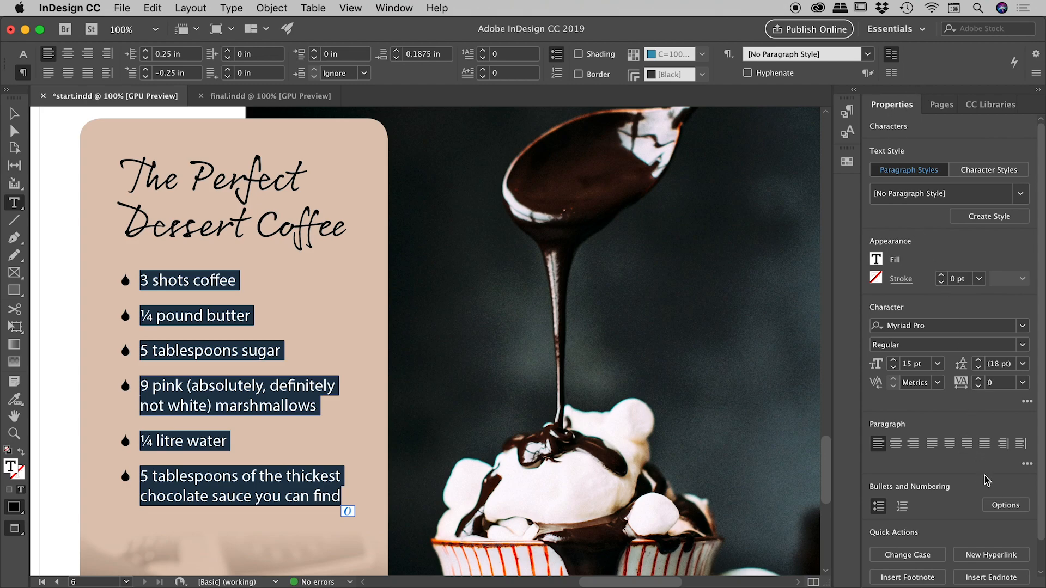
click(1002, 505)
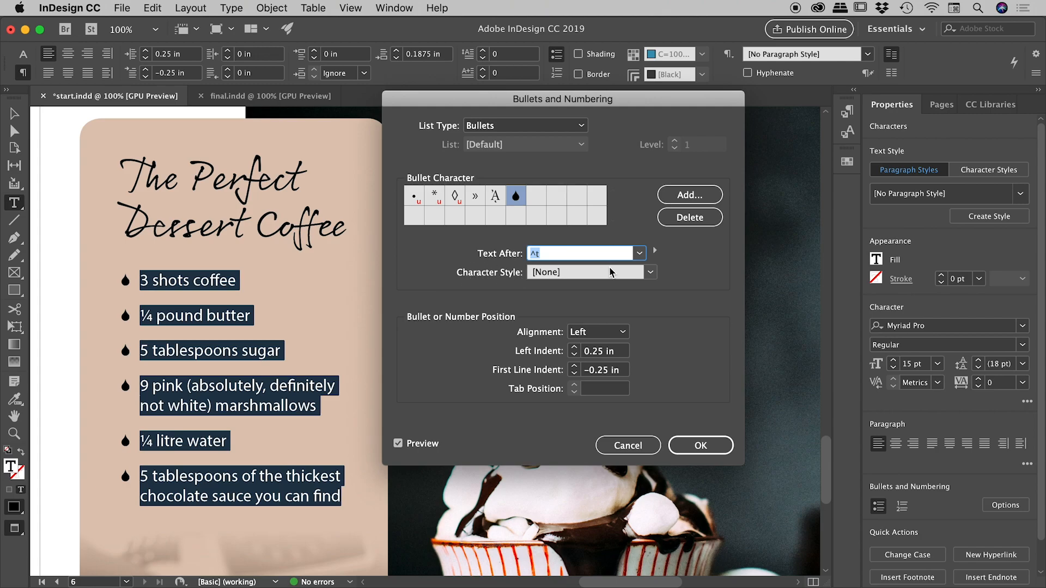
click(649, 273)
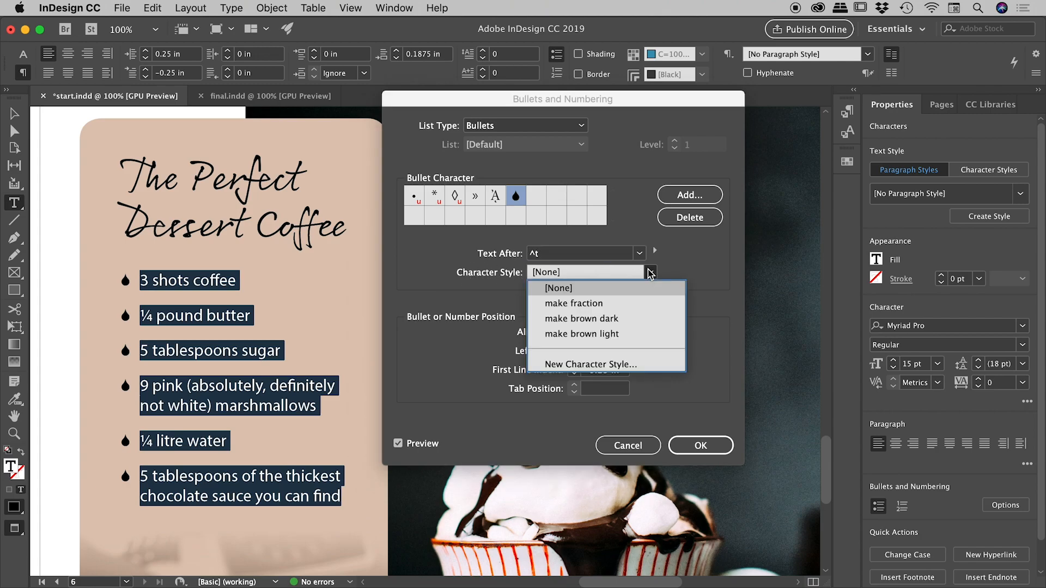
click(606, 319)
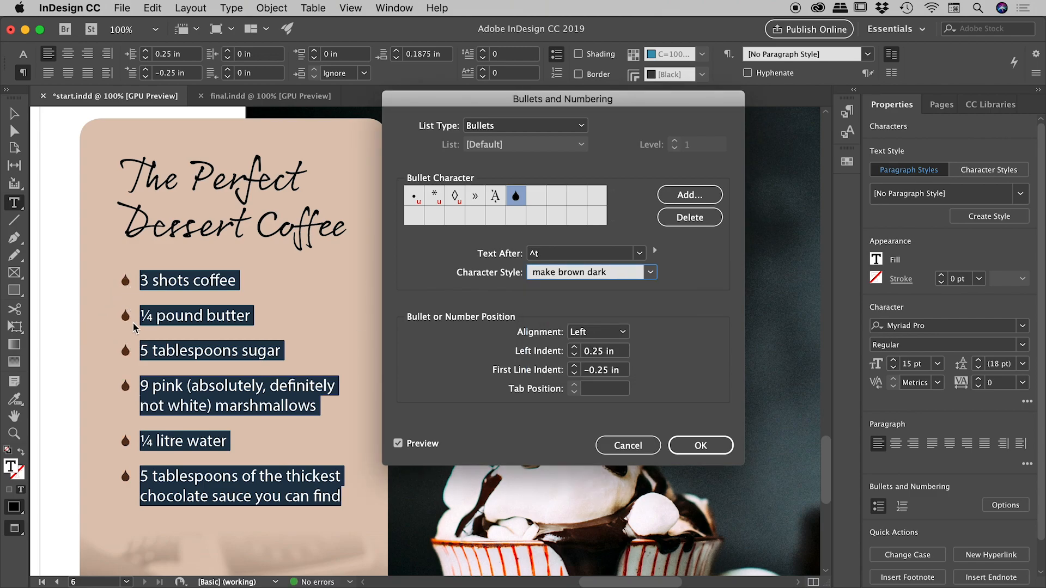
click(712, 445)
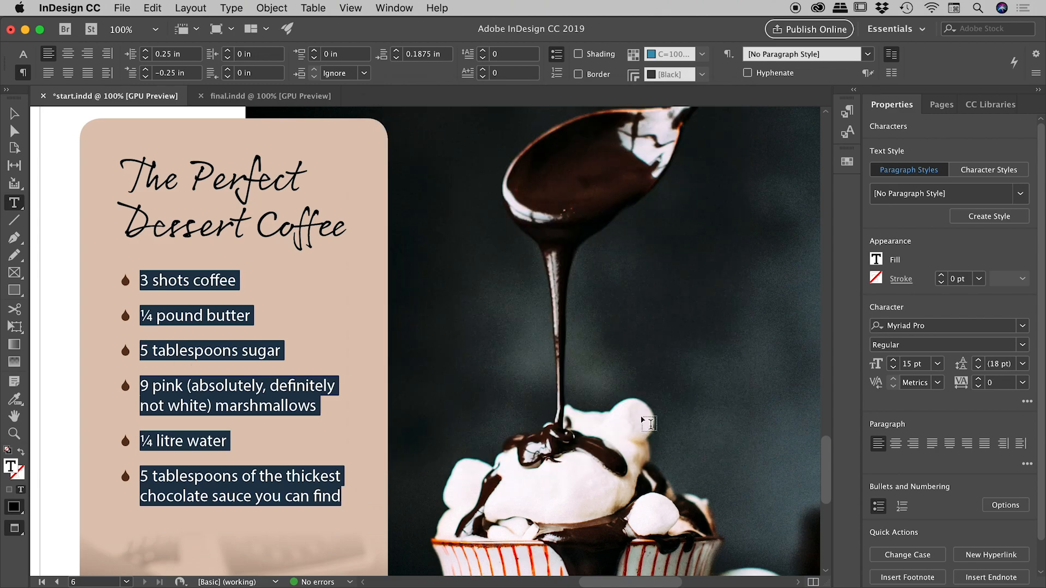
click(14, 115)
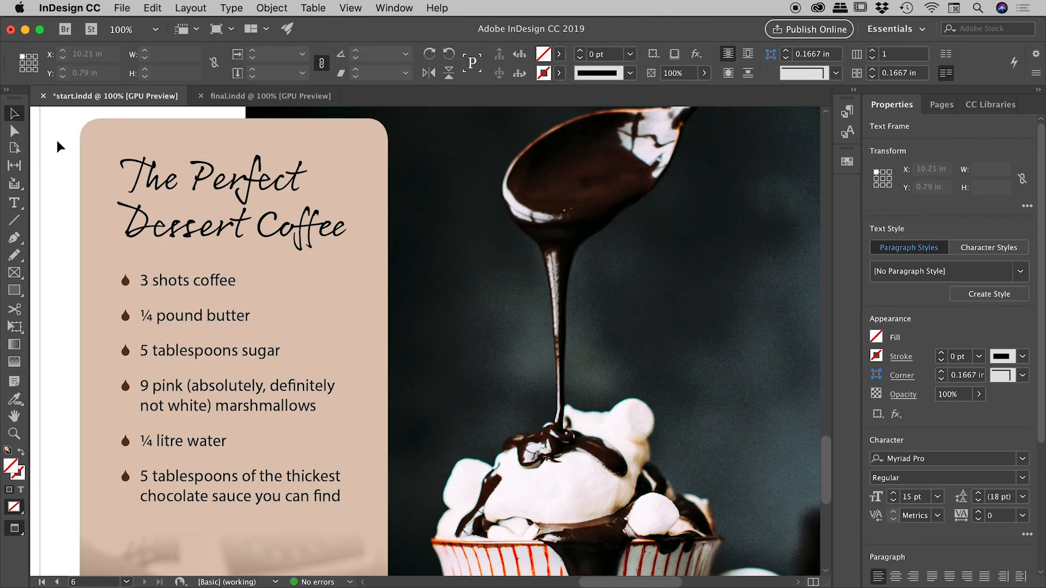
click(55, 138)
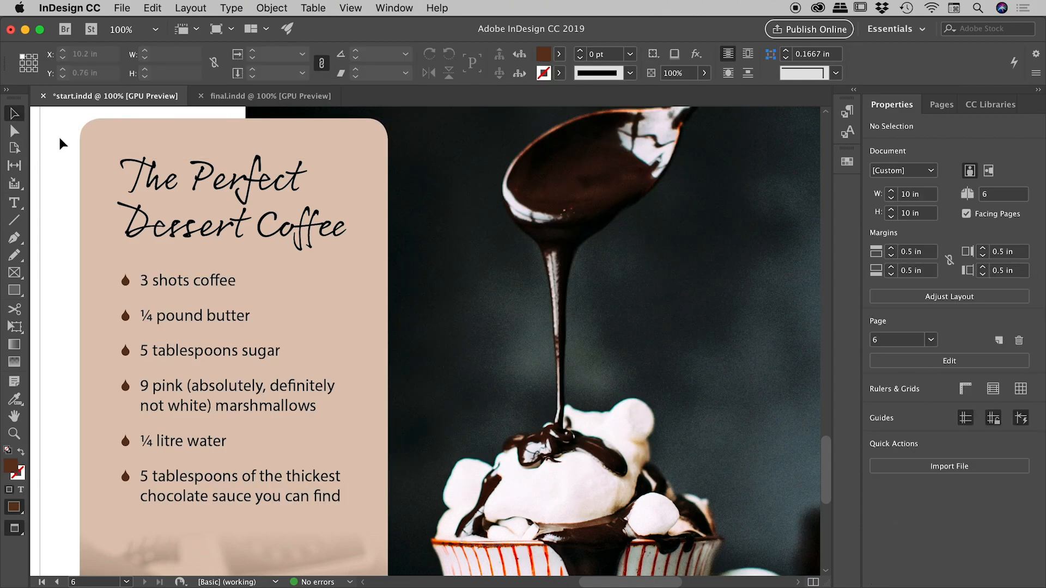
- Compare the recoloured bullet list in start.indd with the finished list in final.indd
click(246, 95)
click(126, 97)
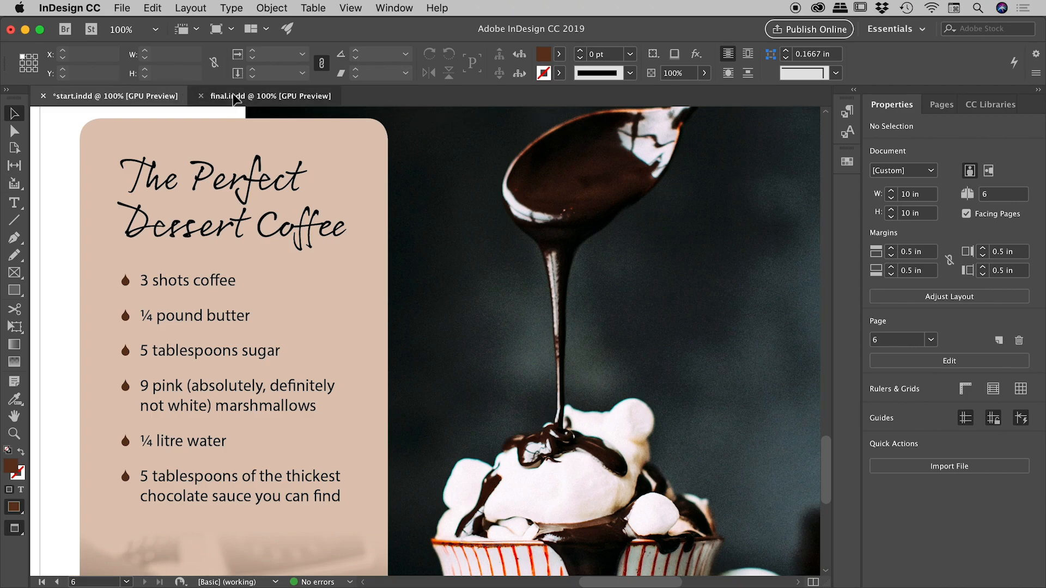
click(236, 98)
click(125, 97)
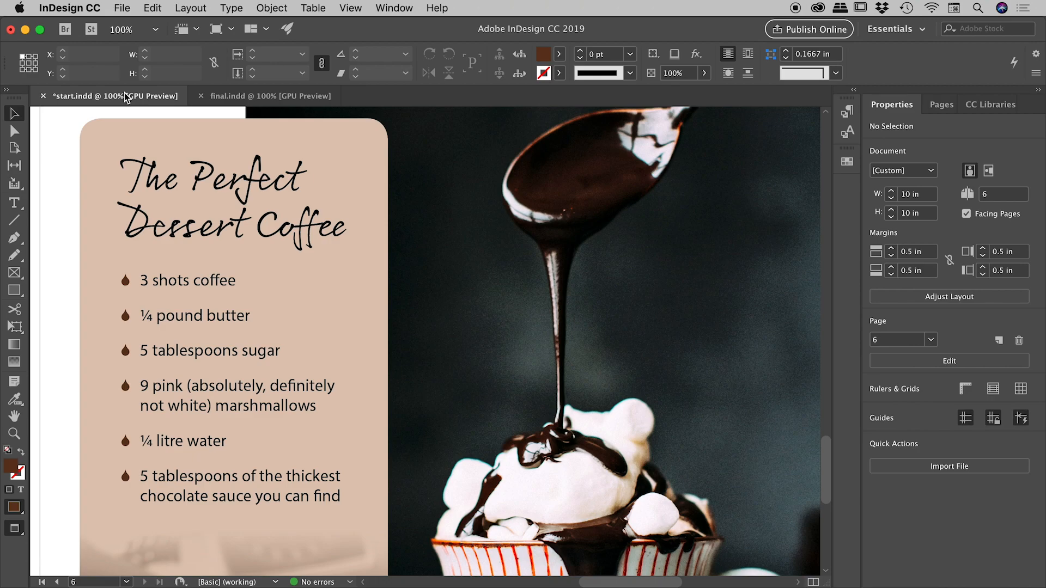
- In final.indd, select several ingredient lines and examine their paragraph style and the intro and main style groups
click(244, 99)
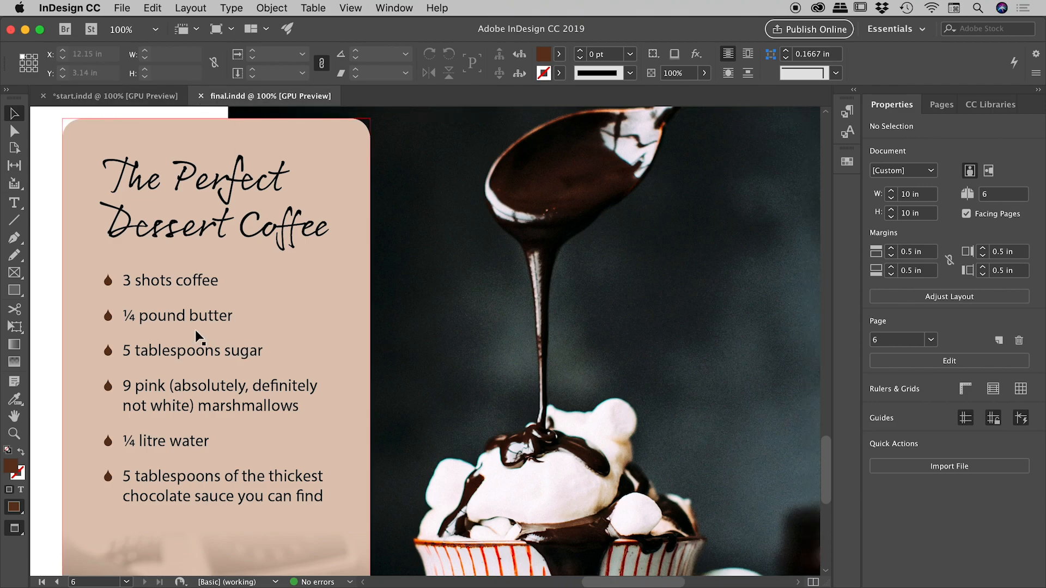
double_click(198, 316)
drag(189, 315, 190, 441)
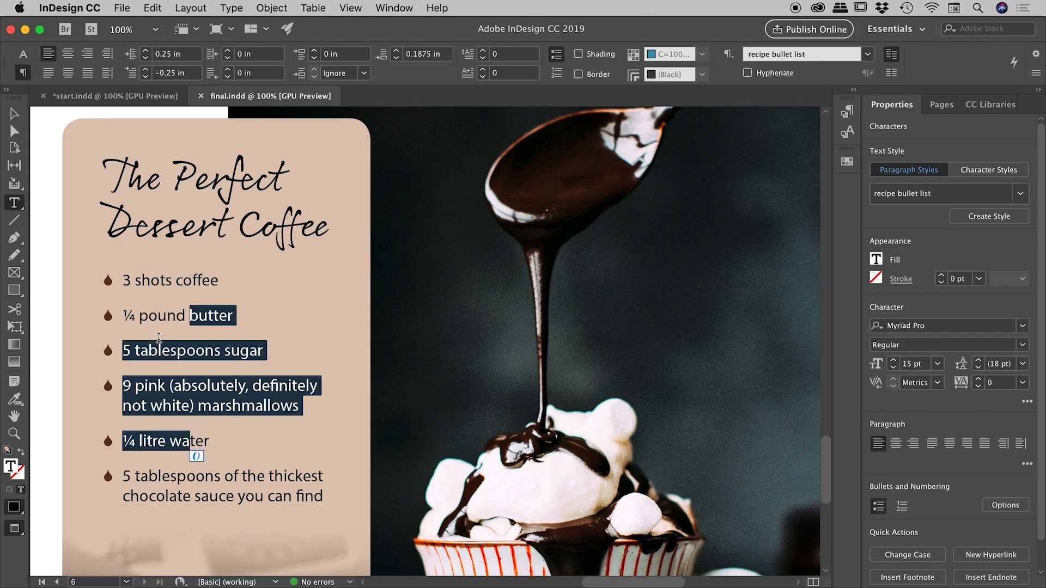
click(846, 112)
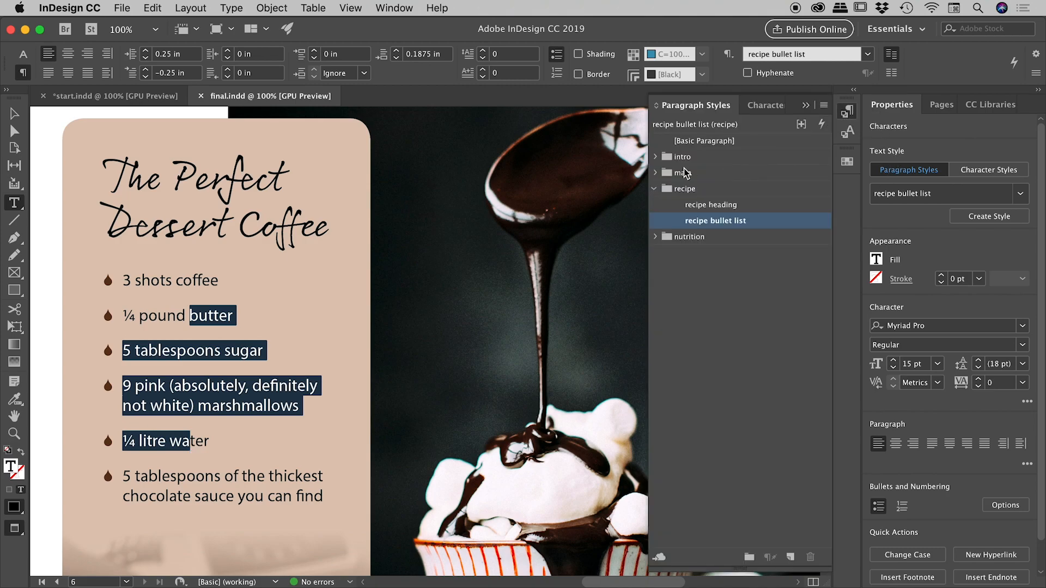
click(656, 173)
click(656, 158)
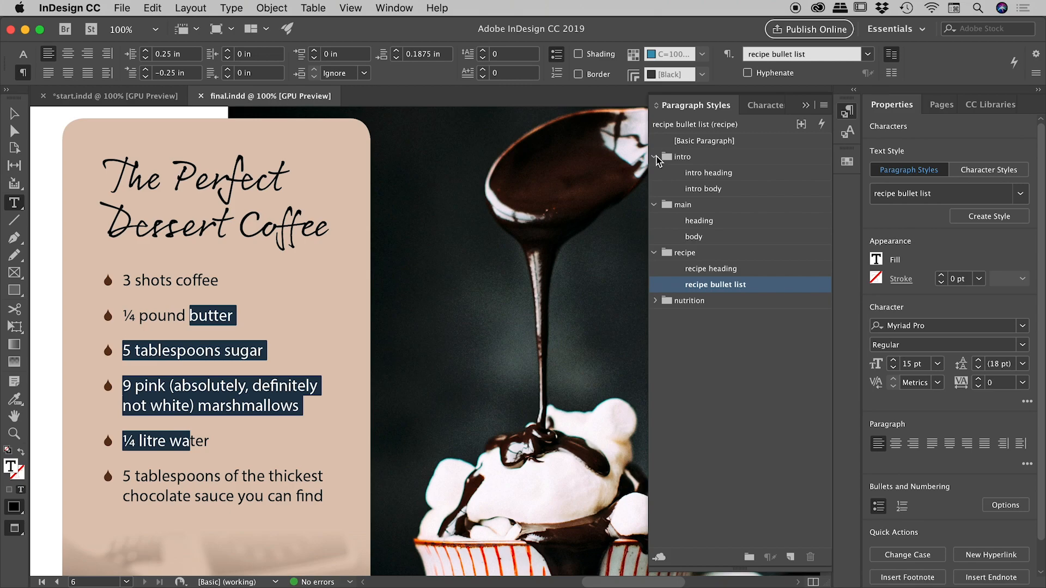
- Collapse the intro and main paragraph style groups in final.indd and return to start.indd
click(655, 157)
click(655, 173)
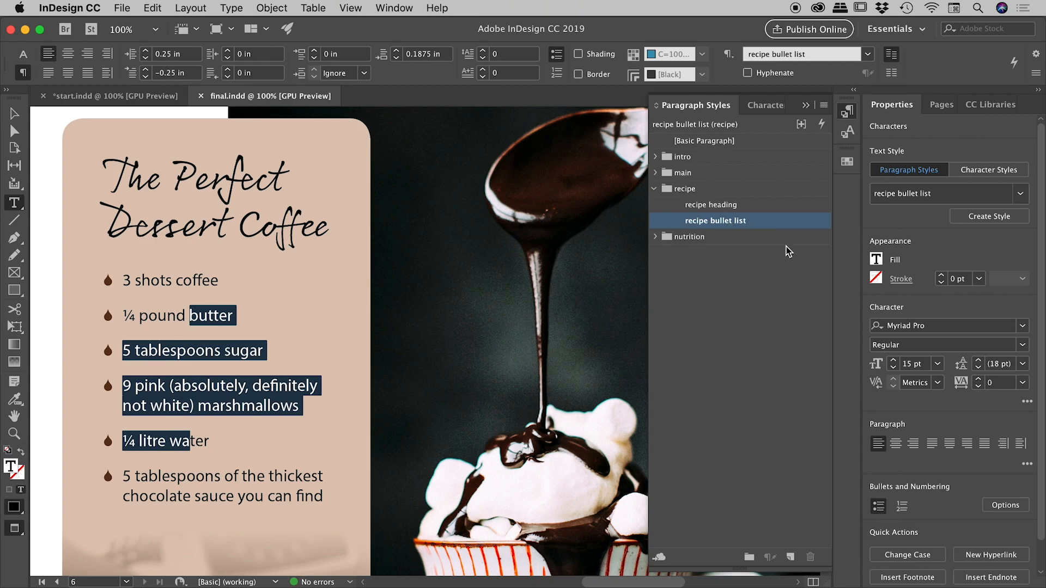
click(111, 97)
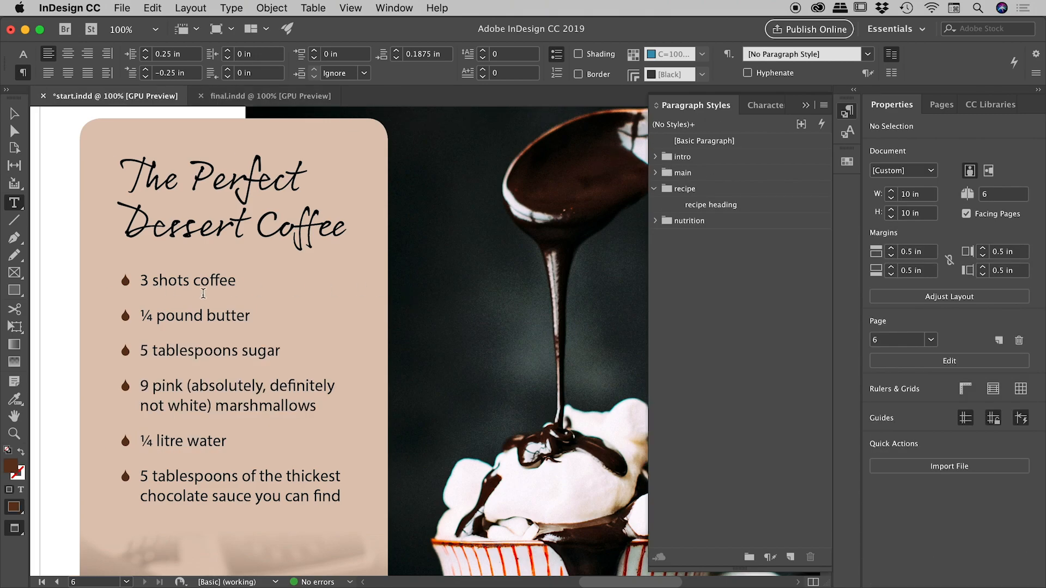
- Start a new paragraph style named recipe bullet list from all the ingredient lines, keeping the recipe text in view beside the dialog
drag(342, 496, 137, 287)
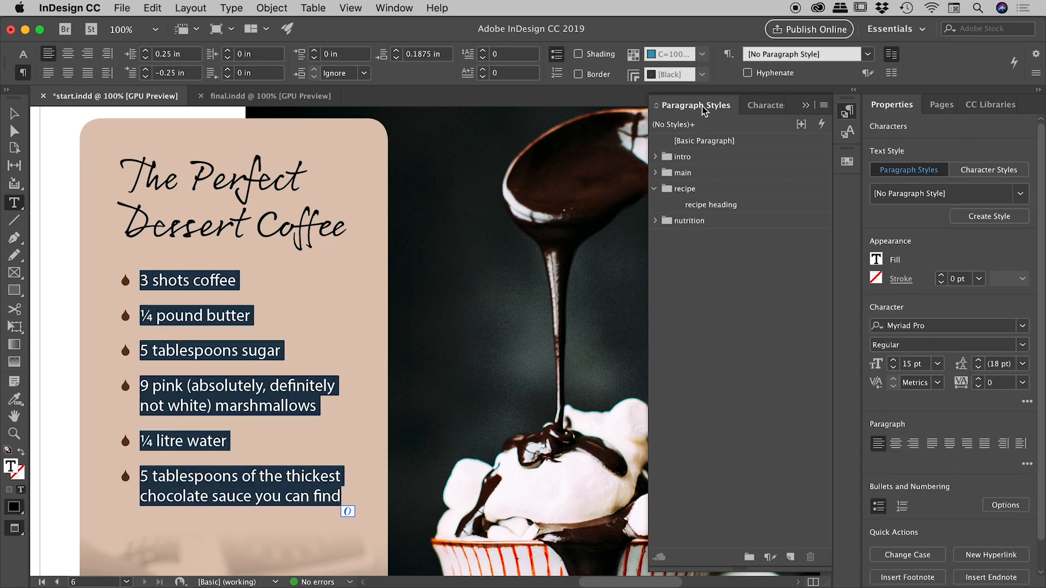
click(824, 105)
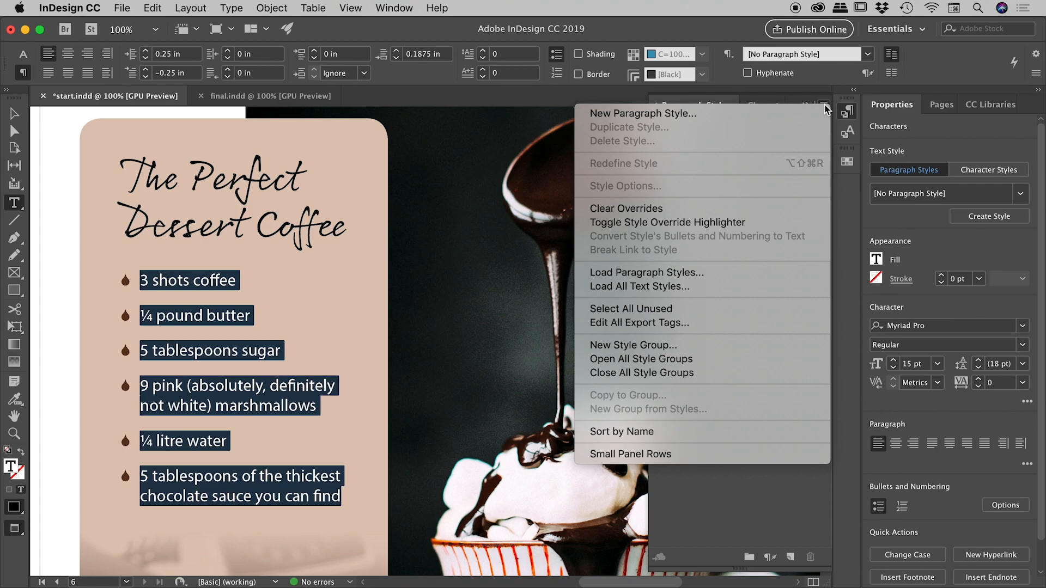
click(673, 113)
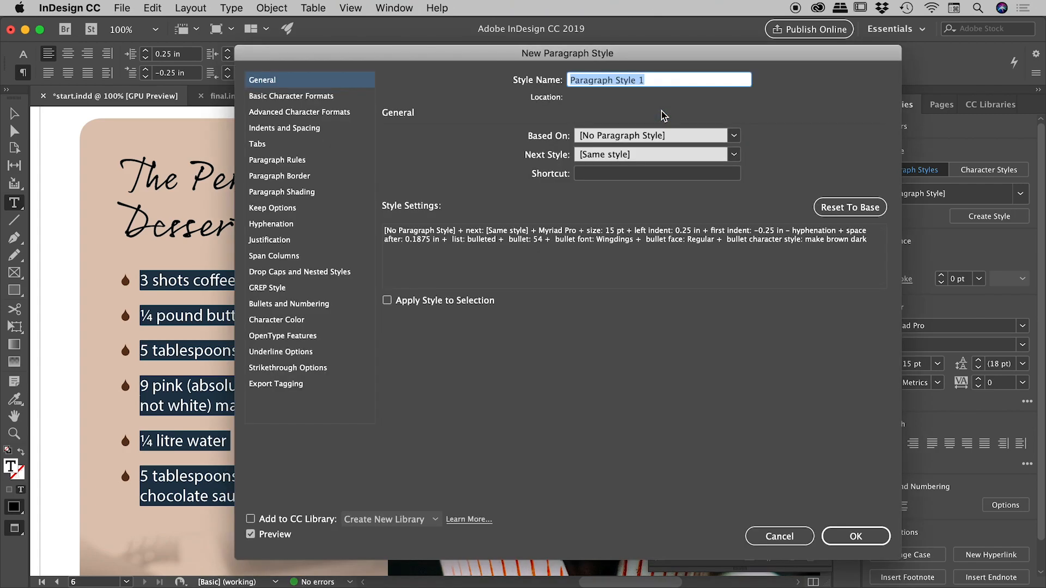
text(recipe bullet list)
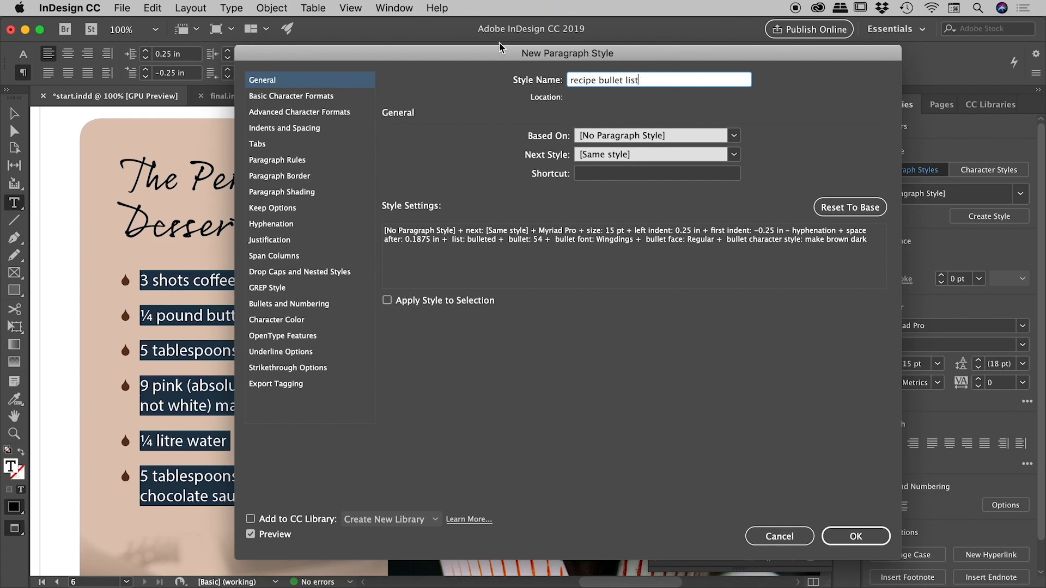
drag(486, 60, 579, 52)
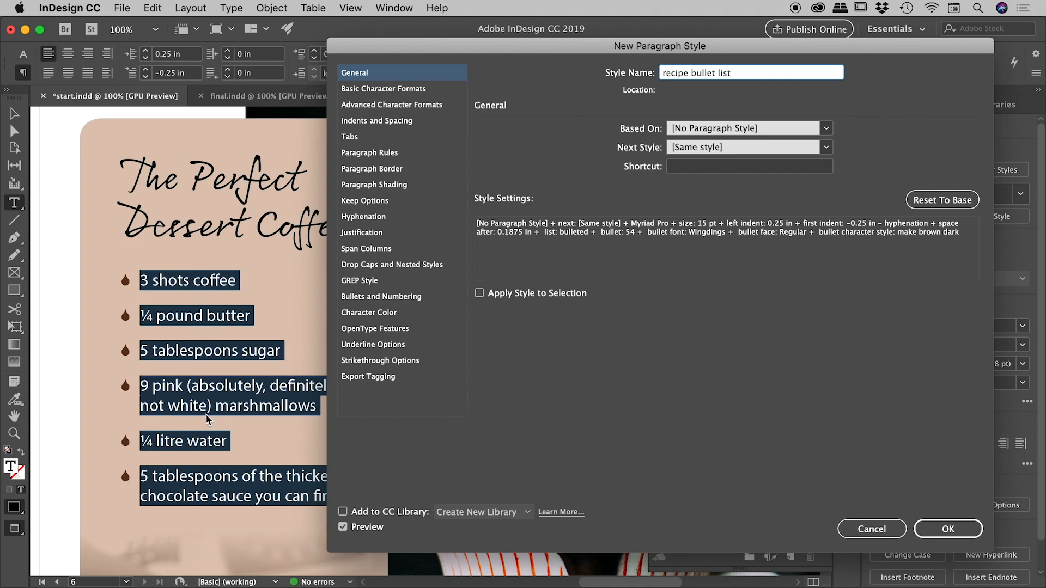
- Review the new style's basic character formats, indents and spacing, and bullet settings, and save the style
click(391, 91)
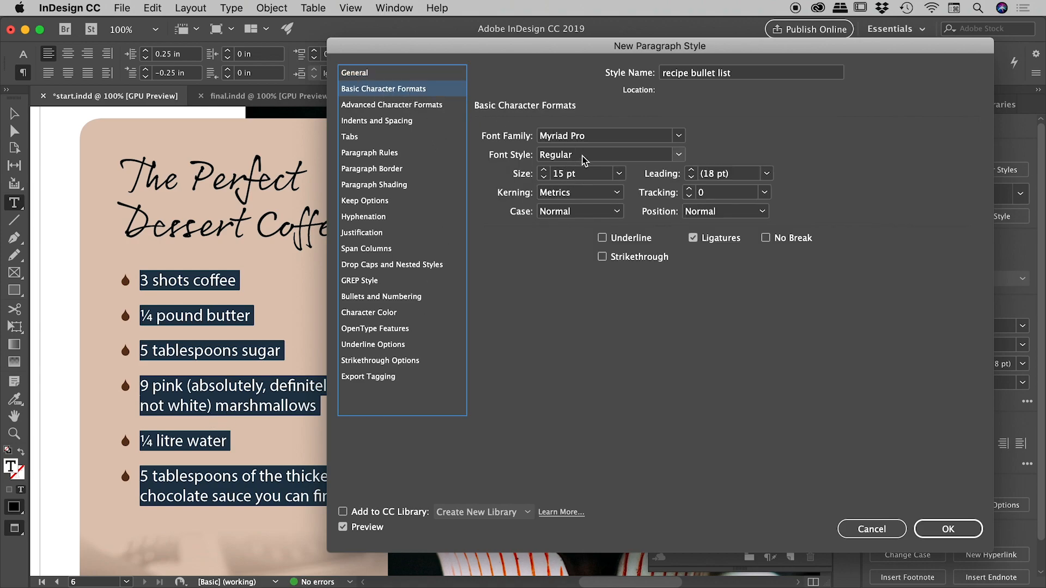
click(393, 122)
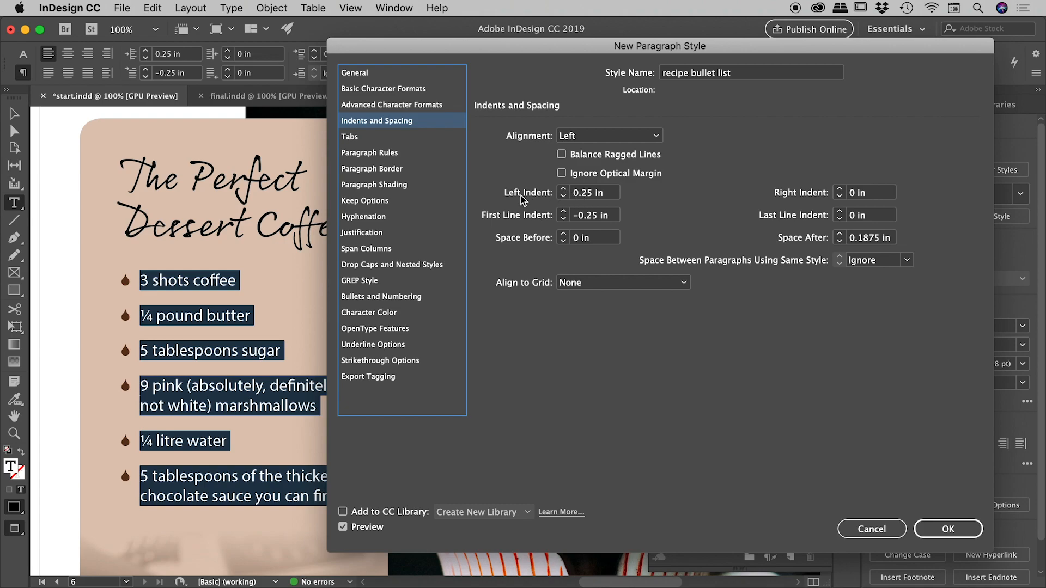
click(373, 302)
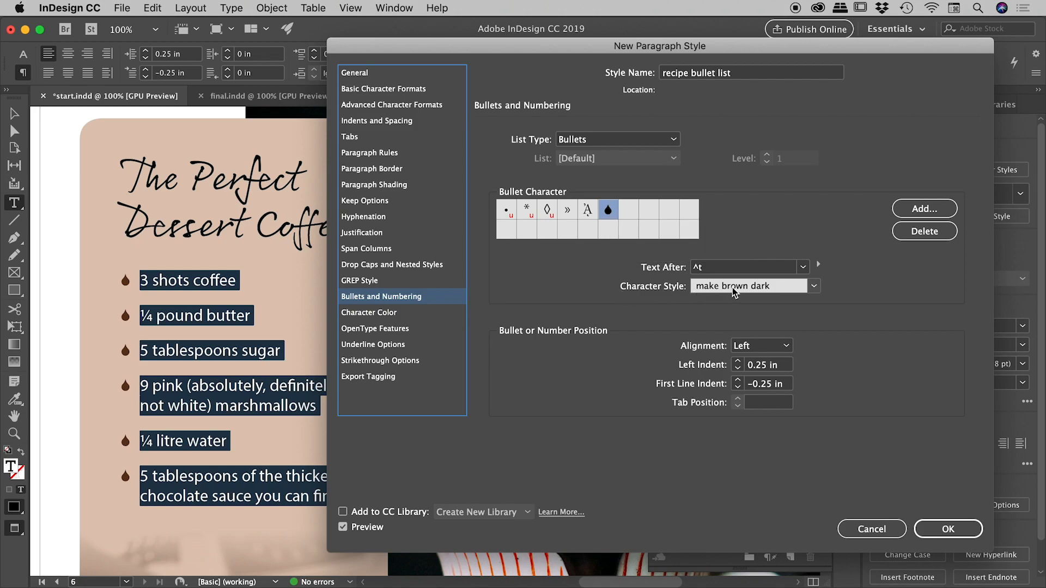
click(965, 531)
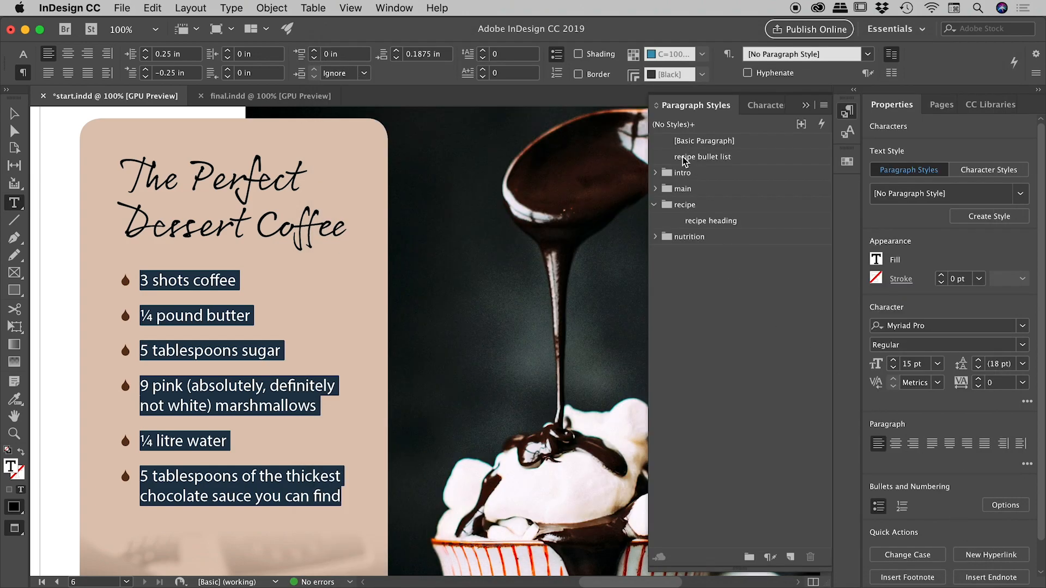
- Move the recipe bullet list style into the recipe style group and deselect the ingredient text
drag(685, 160, 689, 206)
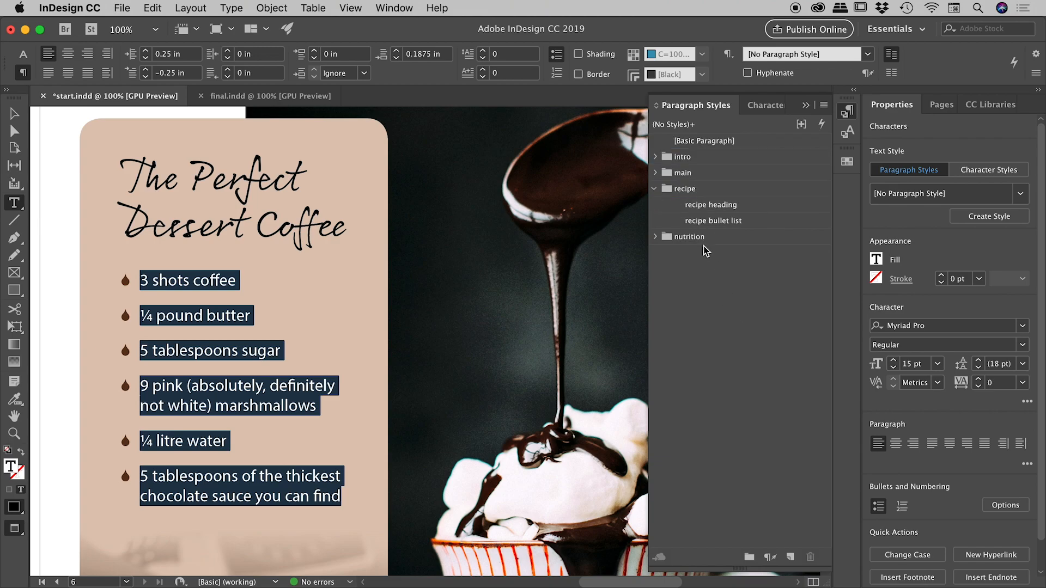
click(213, 310)
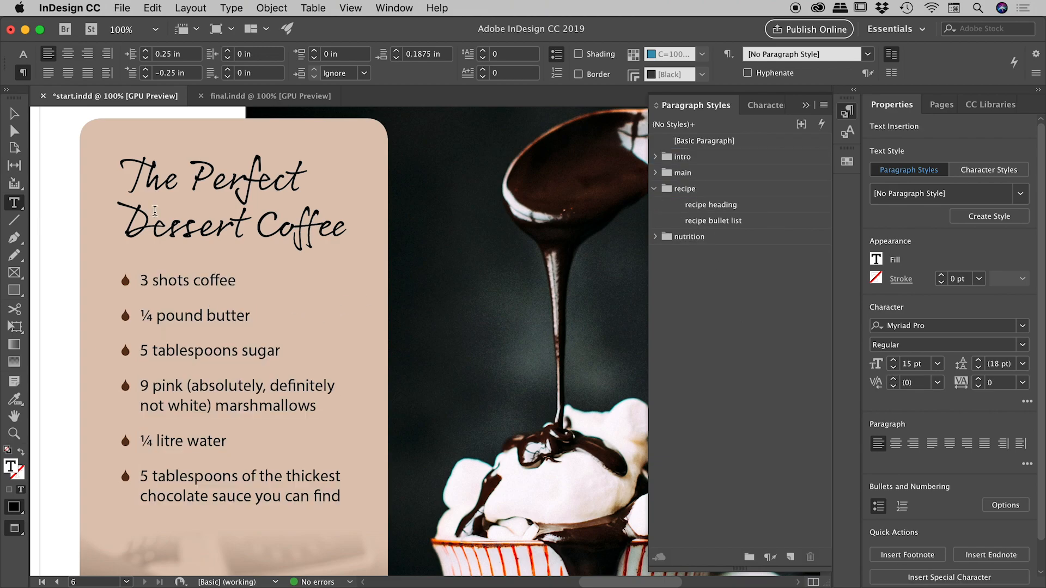
click(15, 113)
click(55, 180)
key(t)
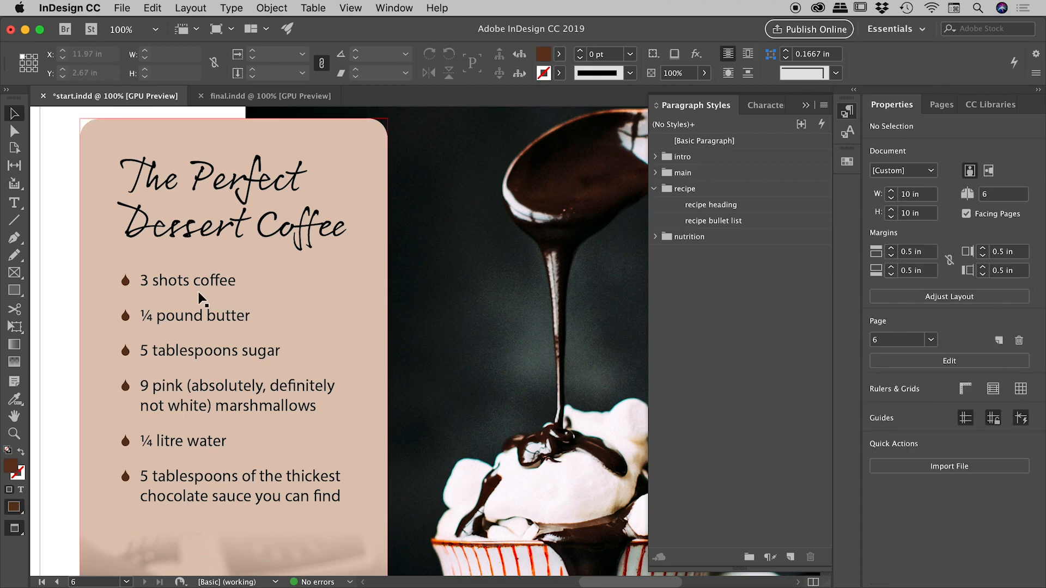
- Check the paragraph style on the ingredient lines and apply recipe bullet list to all of them
click(200, 287)
click(225, 314)
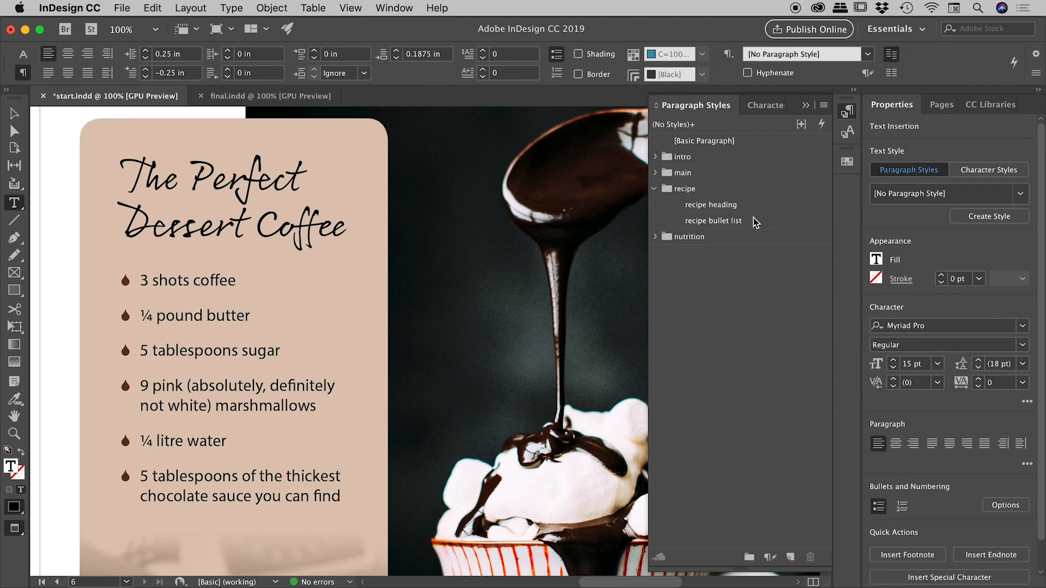
drag(342, 497, 139, 279)
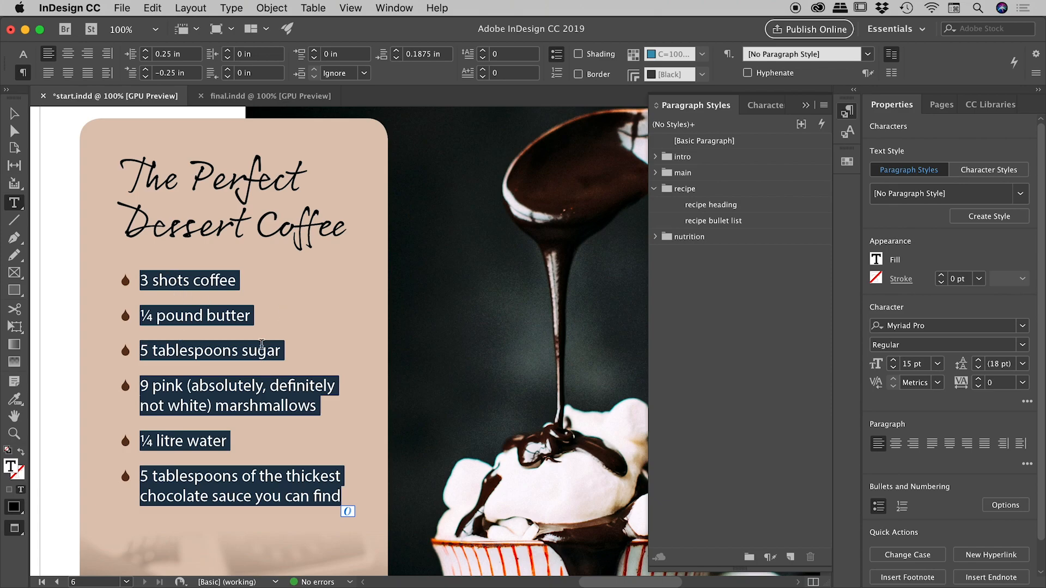
click(755, 221)
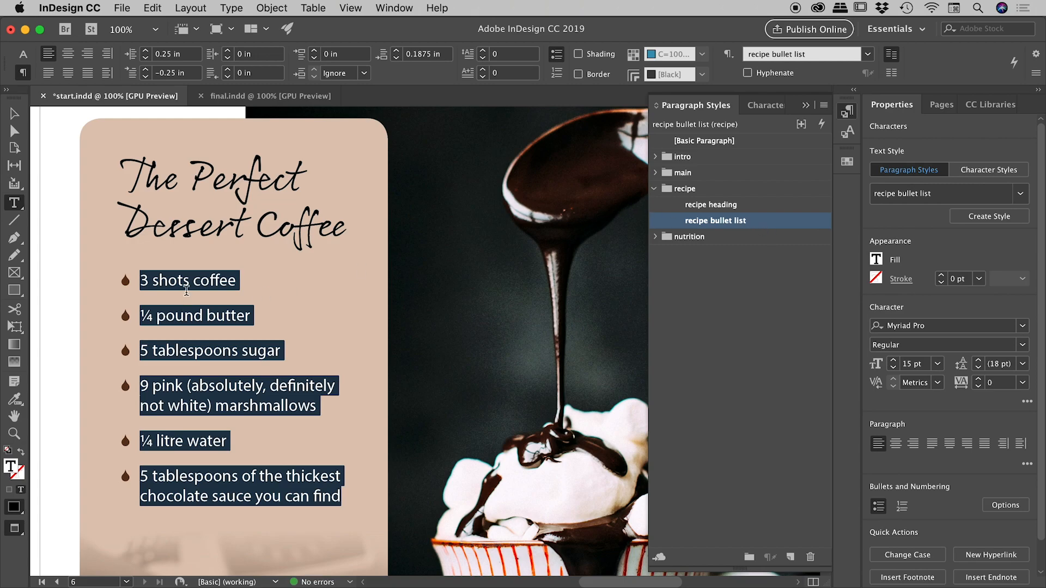
- Try the recipe heading style on the ingredient lines, switch them back to recipe bullet list, and deselect the text
click(715, 207)
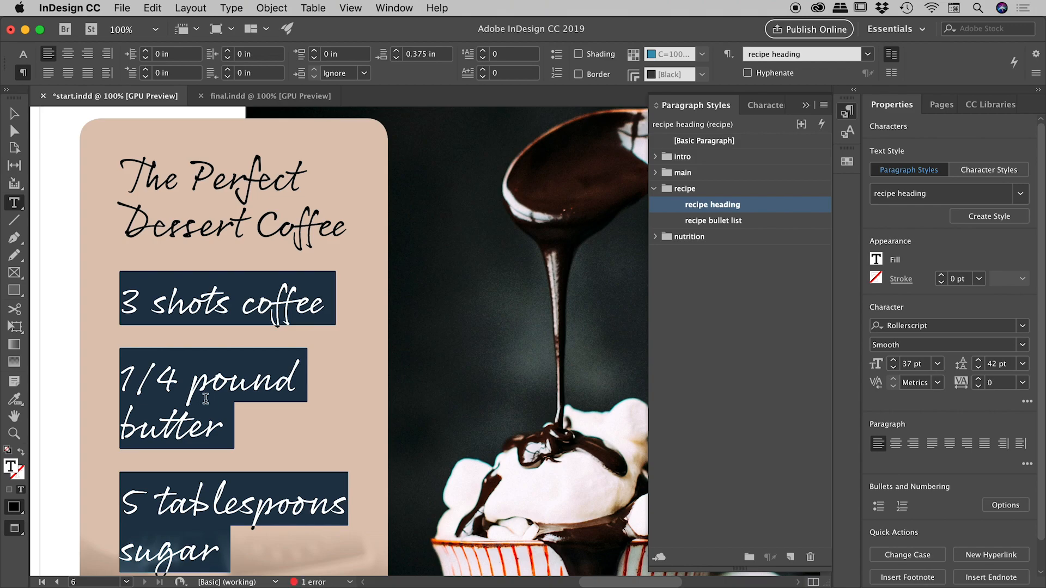
click(754, 221)
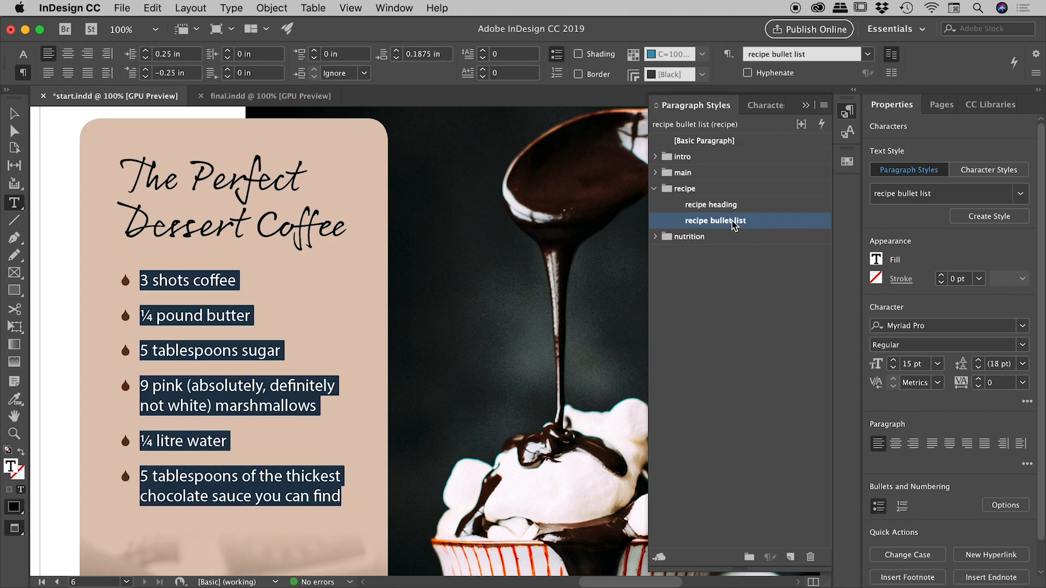
click(14, 115)
click(65, 174)
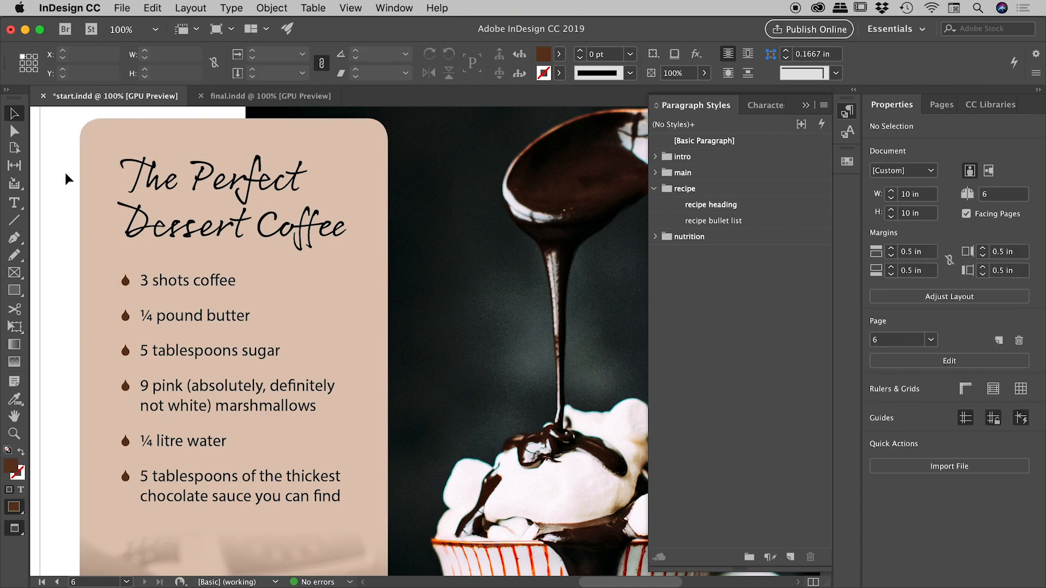